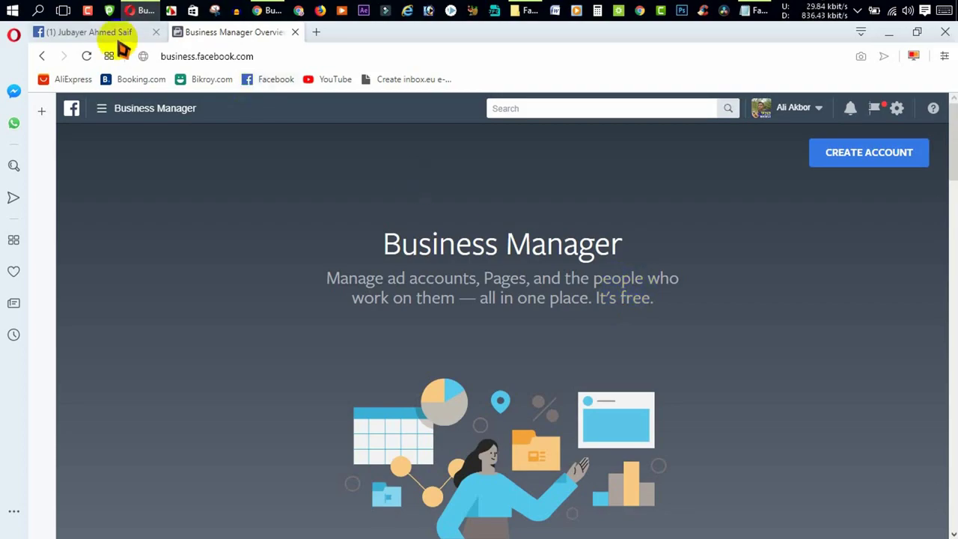
- Switch to the Facebook tab, open your own profile to look over its timeline, and dismiss the reminder about updating profile sections
{"action": "left_click", "coordinate": [122, 36]}
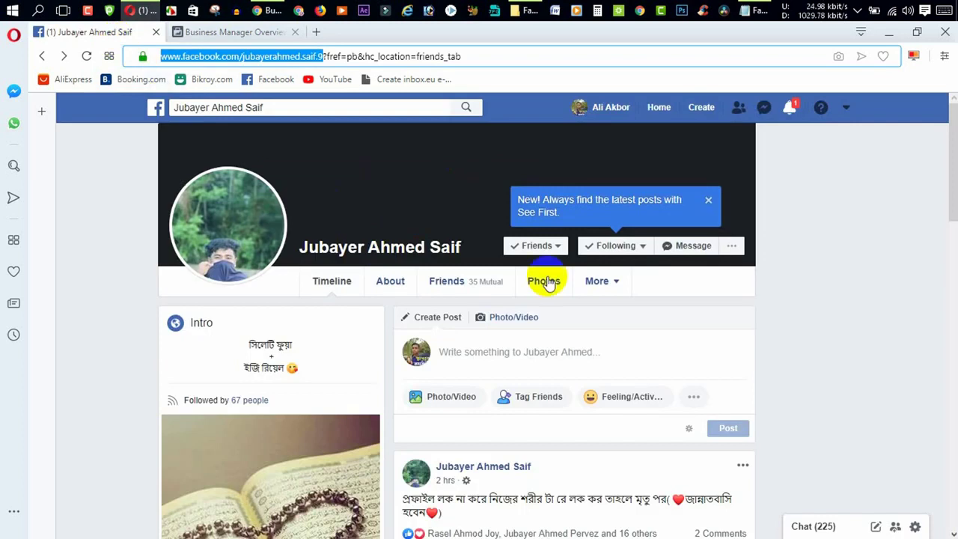
{"action": "left_click", "coordinate": [580, 114]}
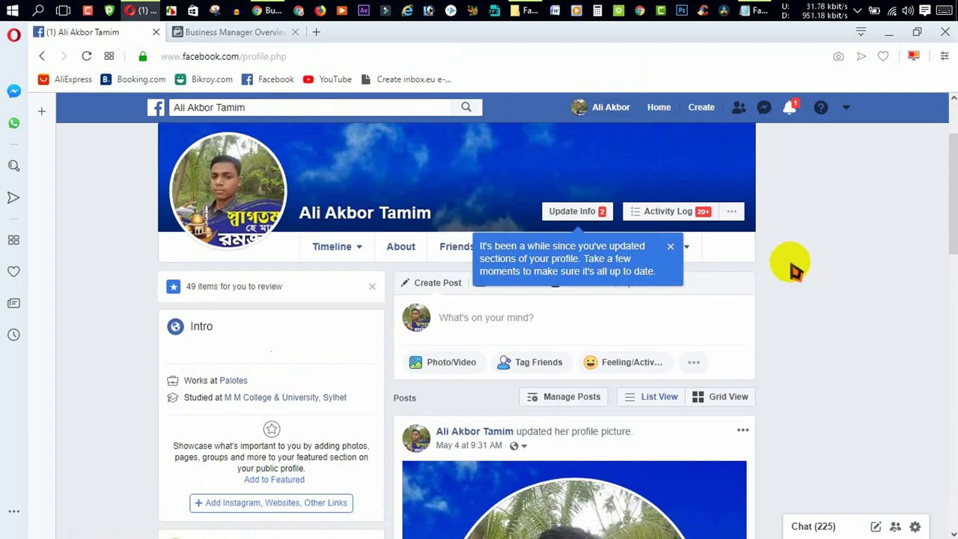
{"action": "scroll", "coordinate": [797, 264], "scroll_direction": "down", "scroll_amount": 5}
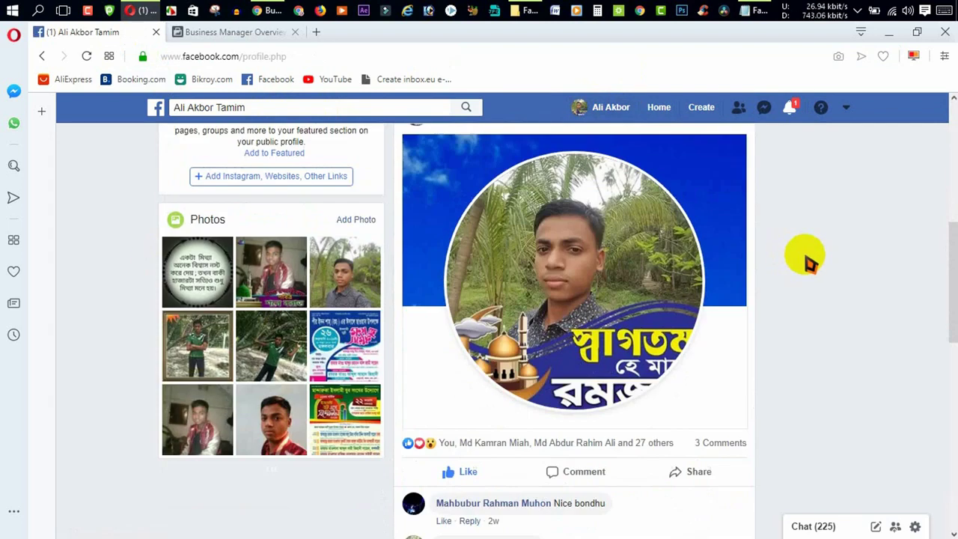
{"action": "scroll", "coordinate": [805, 258], "scroll_direction": "up", "scroll_amount": 6}
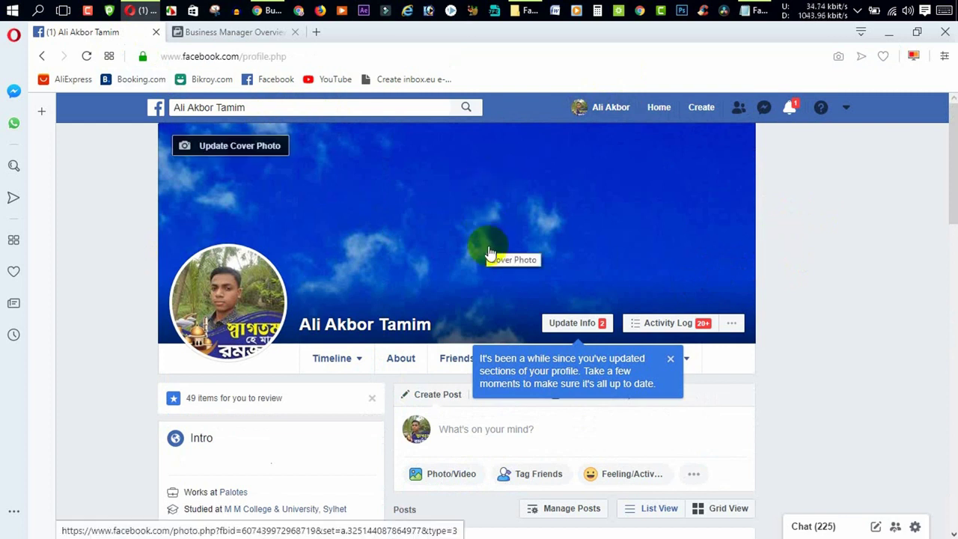
{"action": "left_click", "coordinate": [671, 360]}
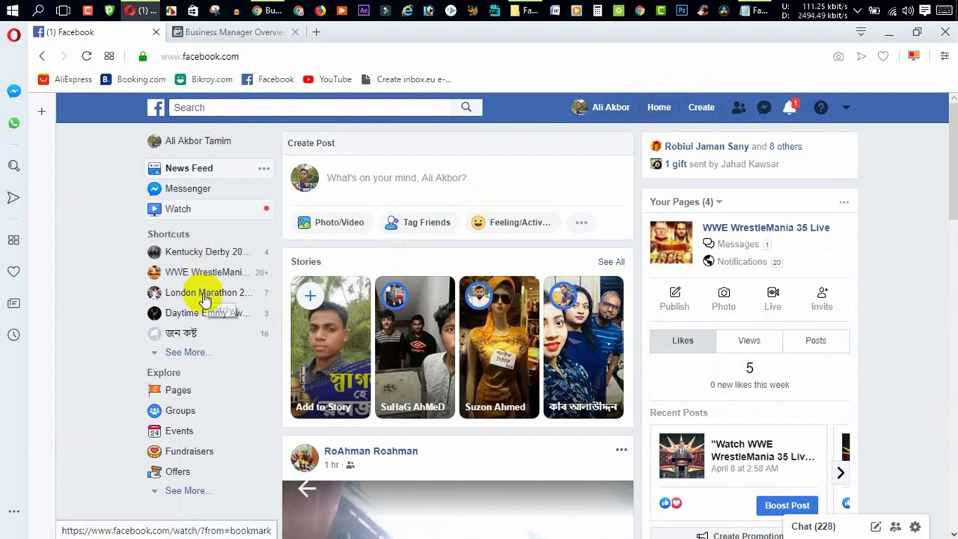
- Open the Daytime Emmy Awards Live page and look through its posts and their boost options
{"action": "left_click", "coordinate": [185, 317]}
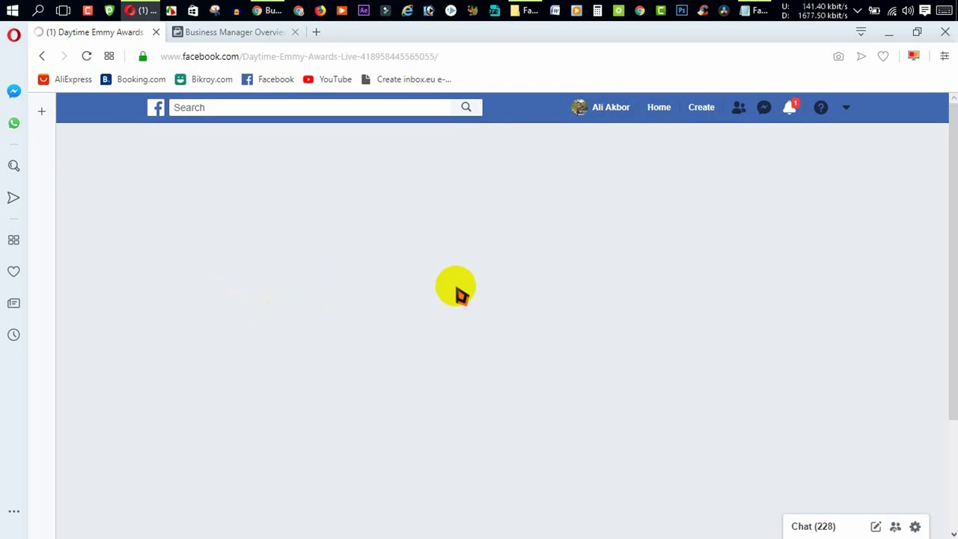
{"action": "scroll", "coordinate": [759, 413], "scroll_direction": "down", "scroll_amount": 3}
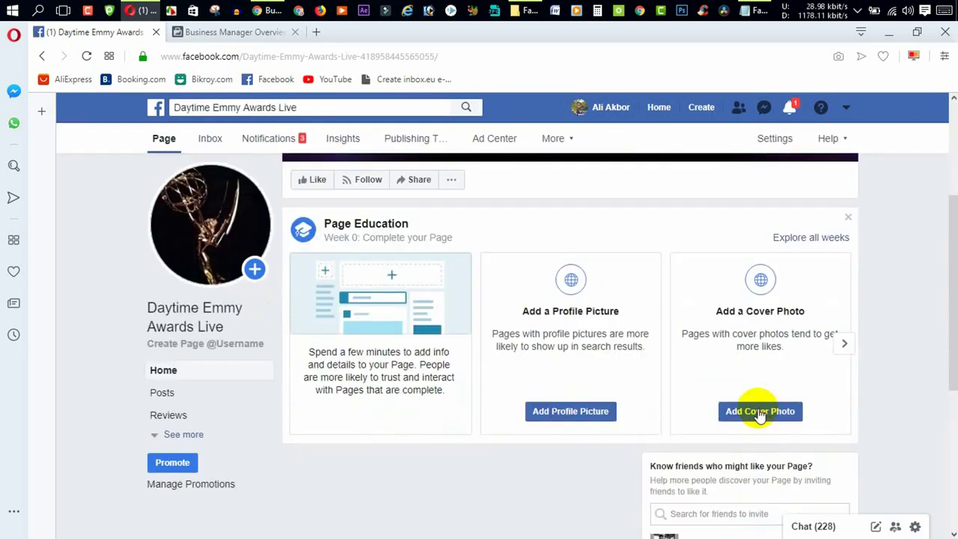
{"action": "scroll", "coordinate": [759, 412], "scroll_direction": "up", "scroll_amount": 3}
{"action": "scroll", "coordinate": [758, 412], "scroll_direction": "down", "scroll_amount": 8}
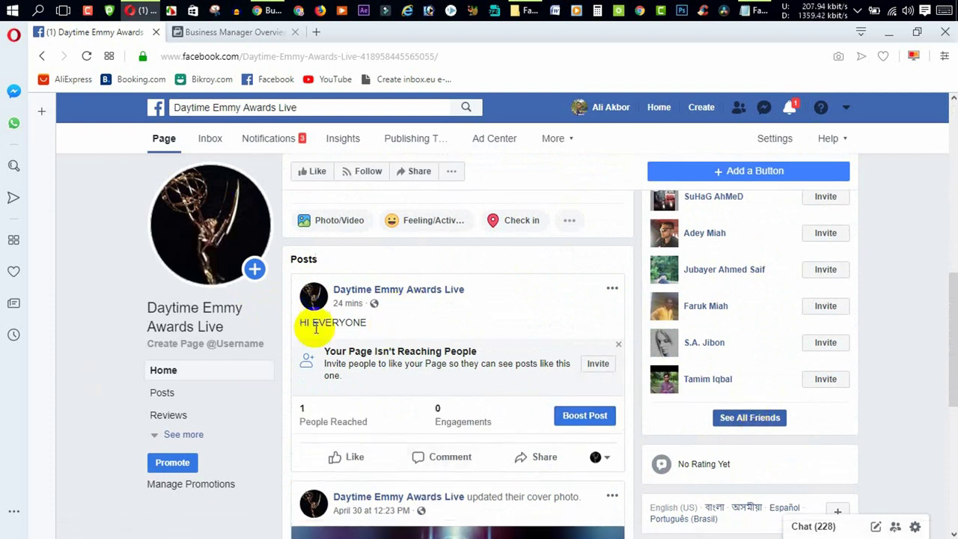
{"action": "scroll", "coordinate": [559, 434], "scroll_direction": "down", "scroll_amount": 5}
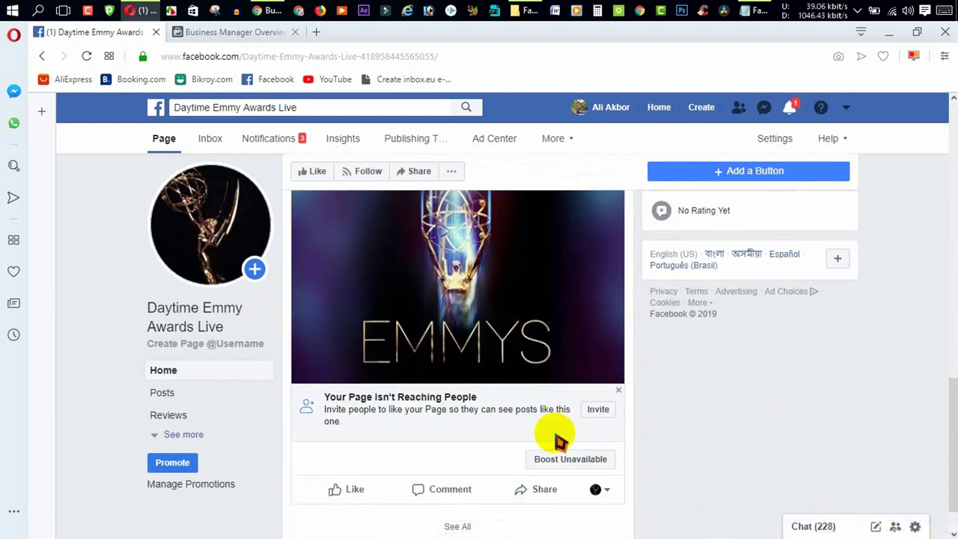
{"action": "scroll", "coordinate": [556, 439], "scroll_direction": "up", "scroll_amount": 4}
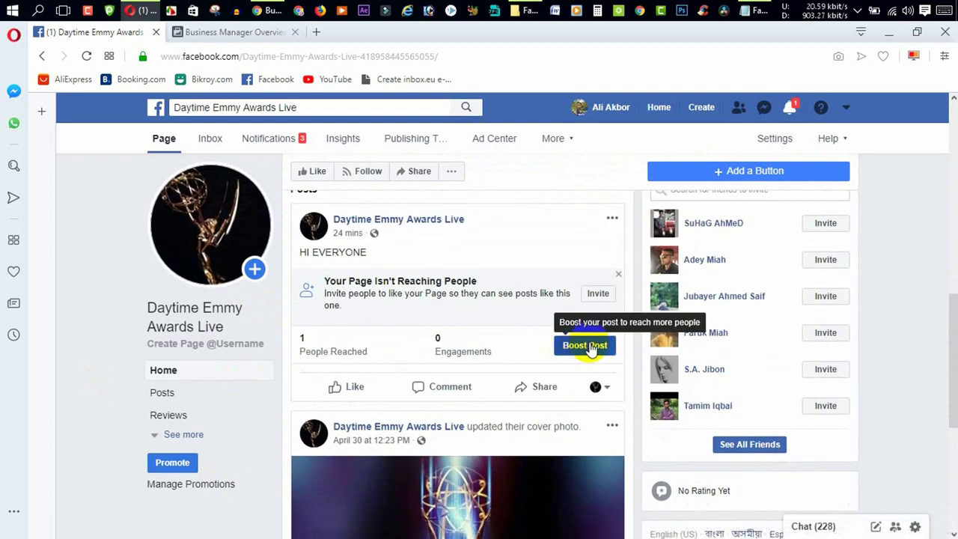
- Check the boost availability notice on the page's cover photo post and dismiss it
{"action": "scroll", "coordinate": [588, 349], "scroll_direction": "down", "scroll_amount": 4}
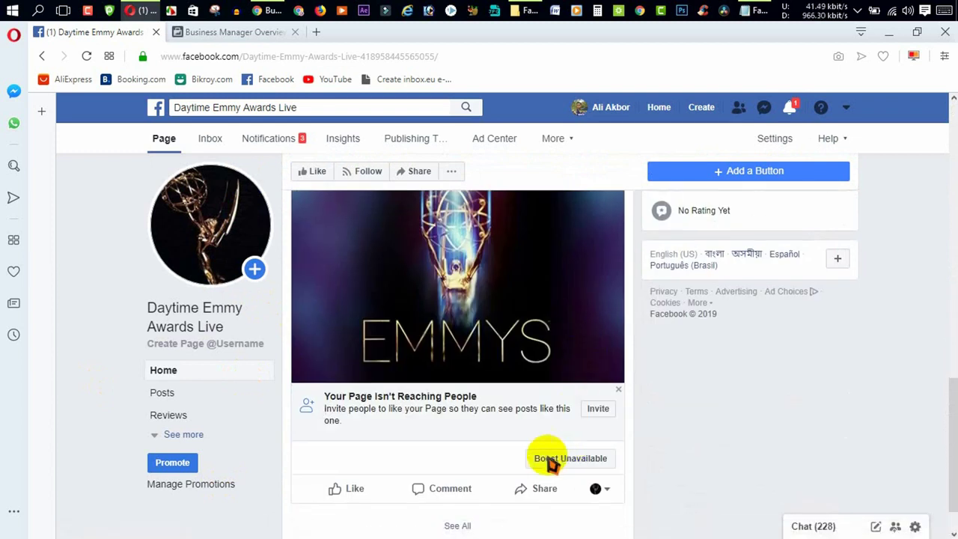
{"action": "left_click", "coordinate": [546, 459]}
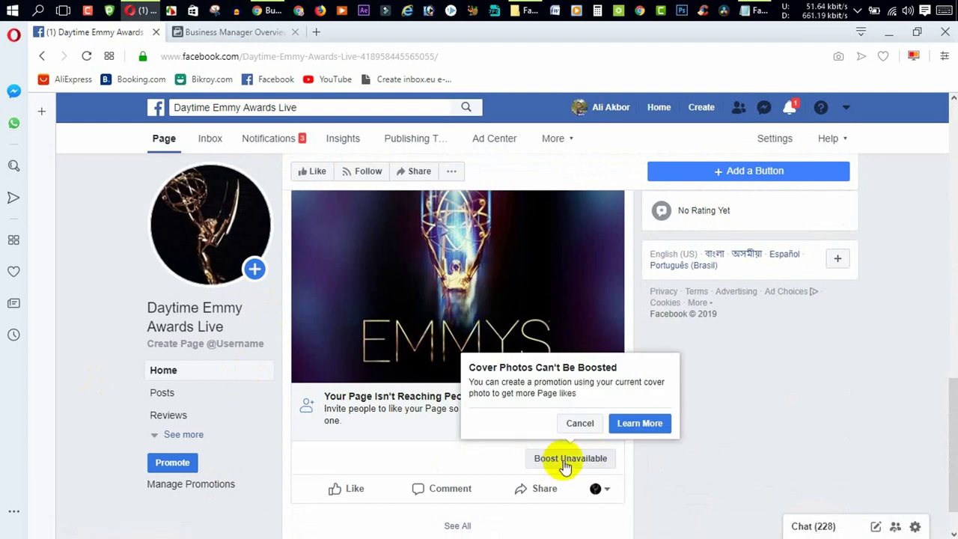
{"action": "left_click", "coordinate": [703, 467]}
- Start boosting the page's "HI EVERYONE" post
{"action": "scroll", "coordinate": [704, 467], "scroll_direction": "up", "scroll_amount": 5}
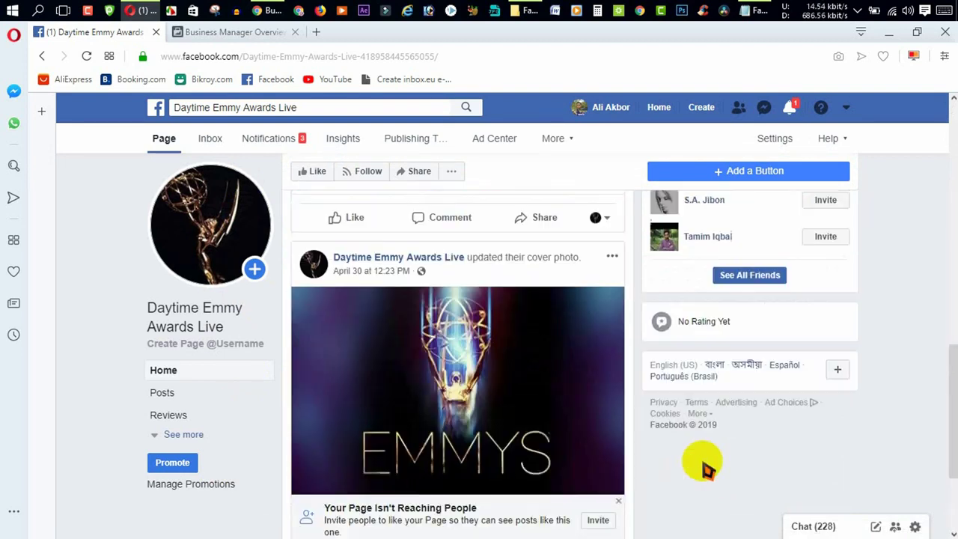
{"action": "scroll", "coordinate": [706, 460], "scroll_direction": "down", "scroll_amount": 2}
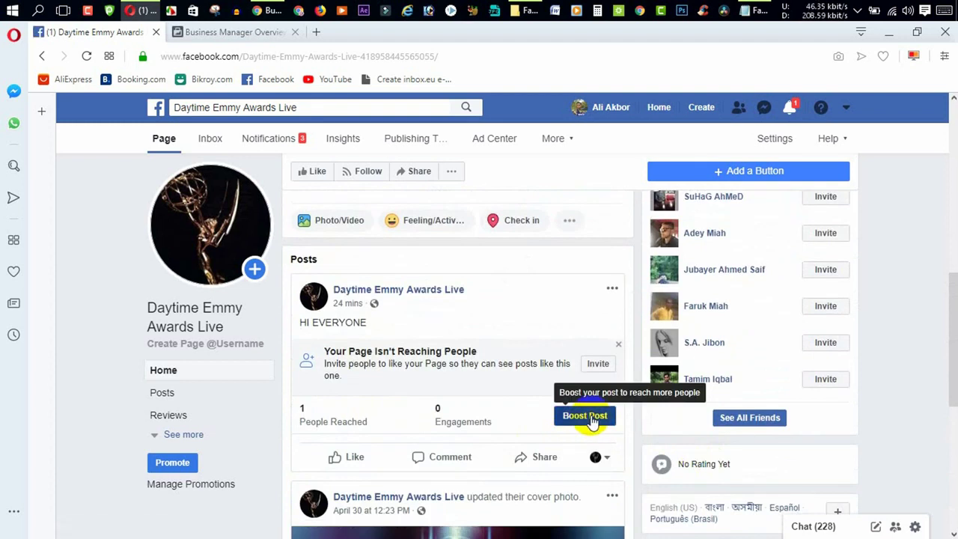
{"action": "left_click", "coordinate": [591, 419]}
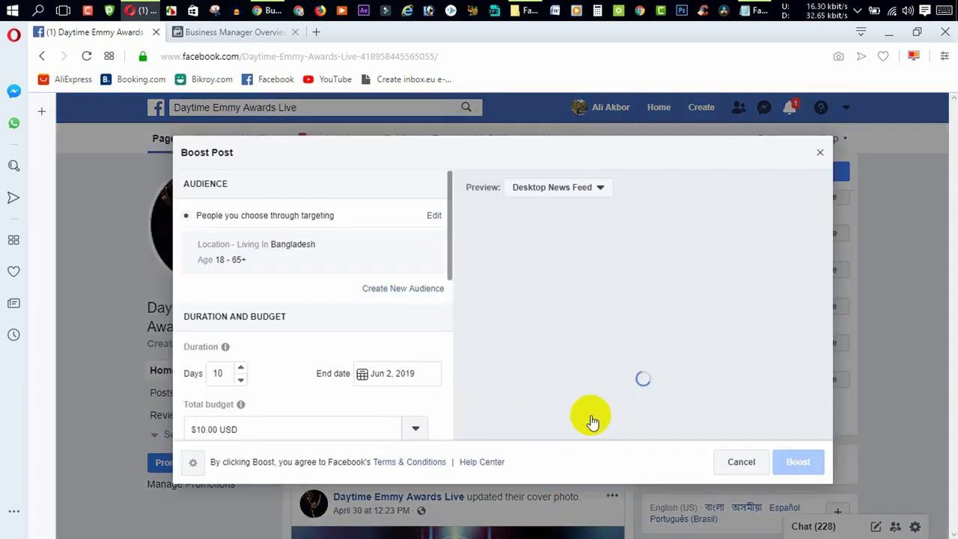
- Read through Facebook's non-discrimination advertising policy and accept it
{"action": "scroll", "coordinate": [318, 325], "scroll_direction": "down", "scroll_amount": 2}
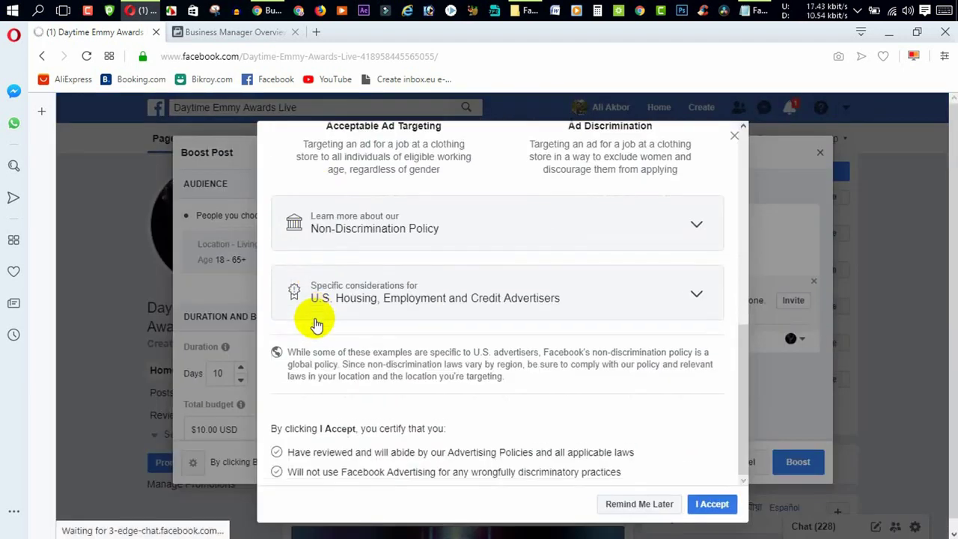
{"action": "scroll", "coordinate": [316, 321], "scroll_direction": "up", "scroll_amount": 1}
{"action": "scroll", "coordinate": [562, 293], "scroll_direction": "up", "scroll_amount": 5}
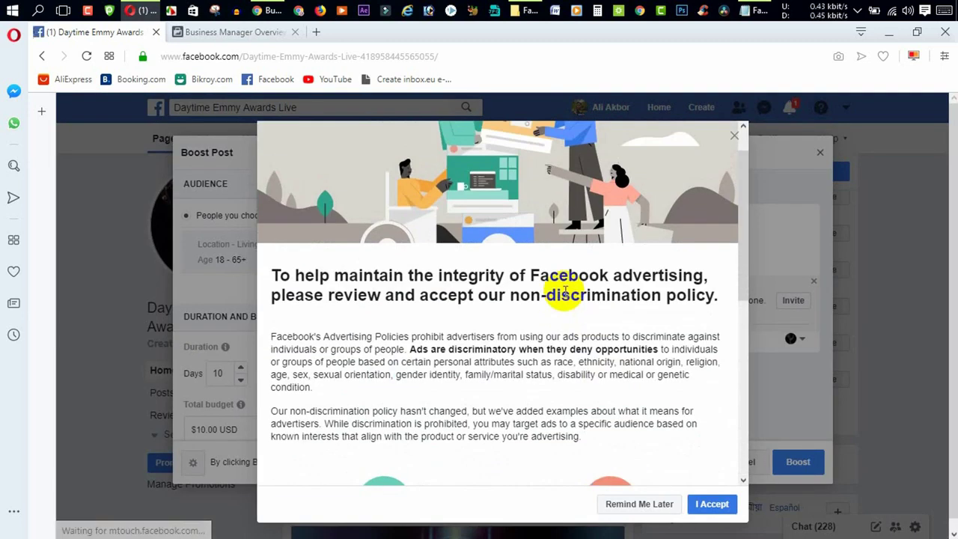
{"action": "scroll", "coordinate": [565, 297], "scroll_direction": "down", "scroll_amount": 6}
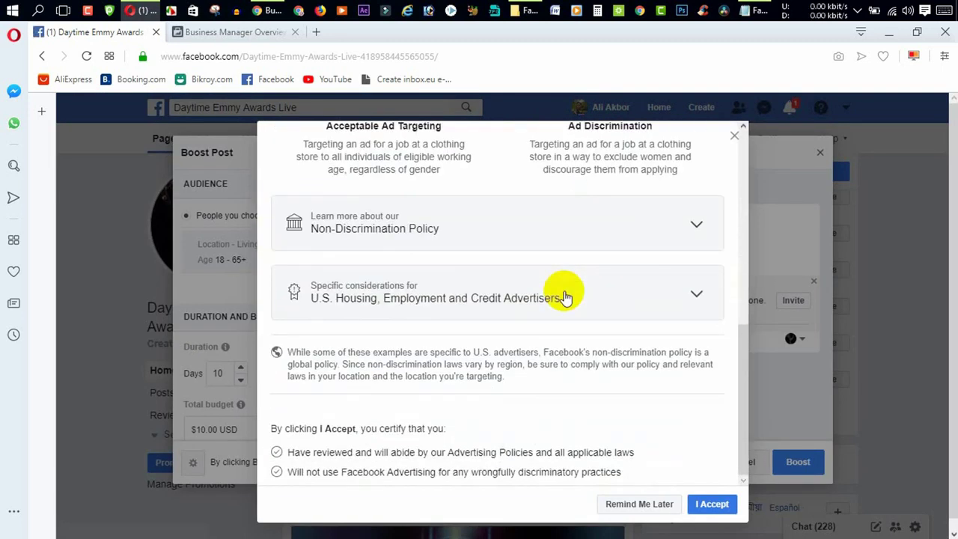
{"action": "scroll", "coordinate": [565, 297], "scroll_direction": "up", "scroll_amount": 3}
{"action": "scroll", "coordinate": [565, 297], "scroll_direction": "down", "scroll_amount": 3}
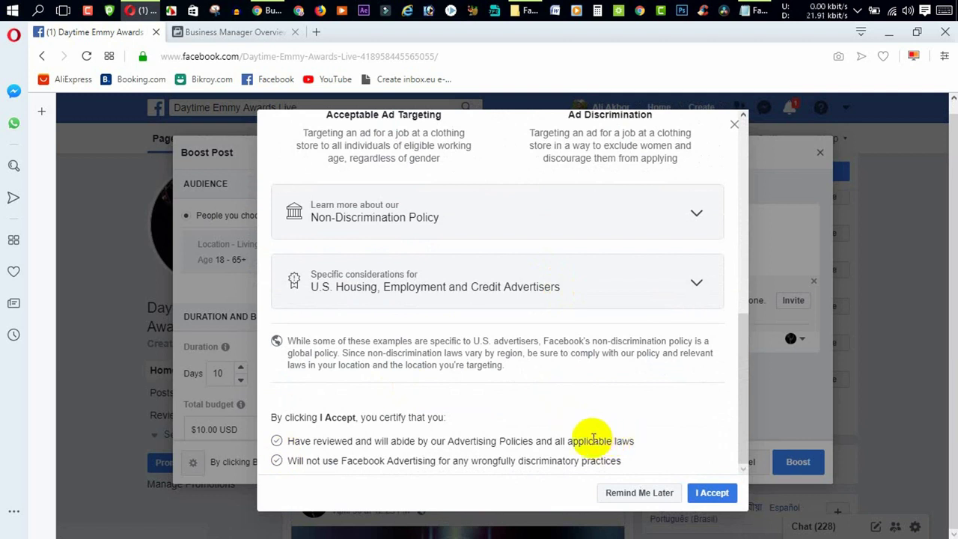
{"action": "left_click", "coordinate": [705, 494]}
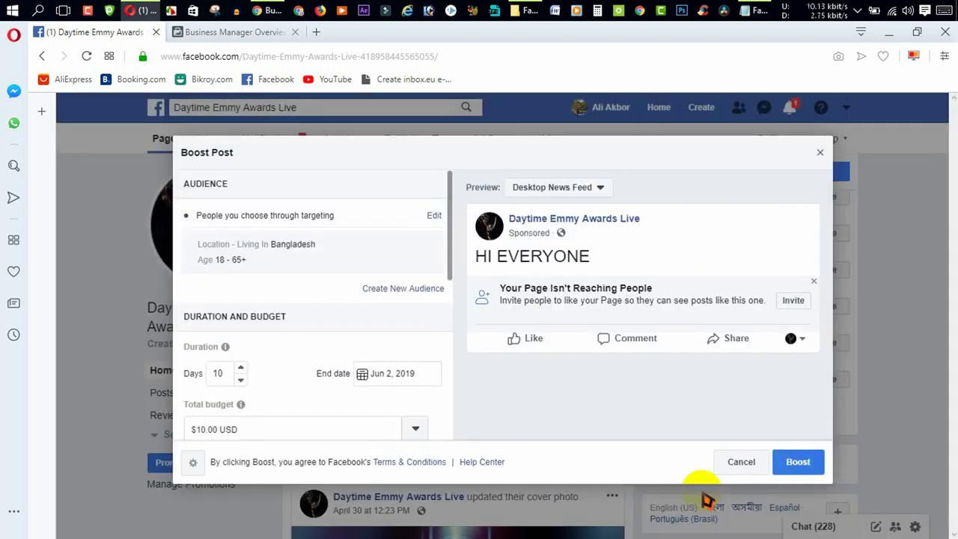
{"action": "left_click", "coordinate": [680, 341]}
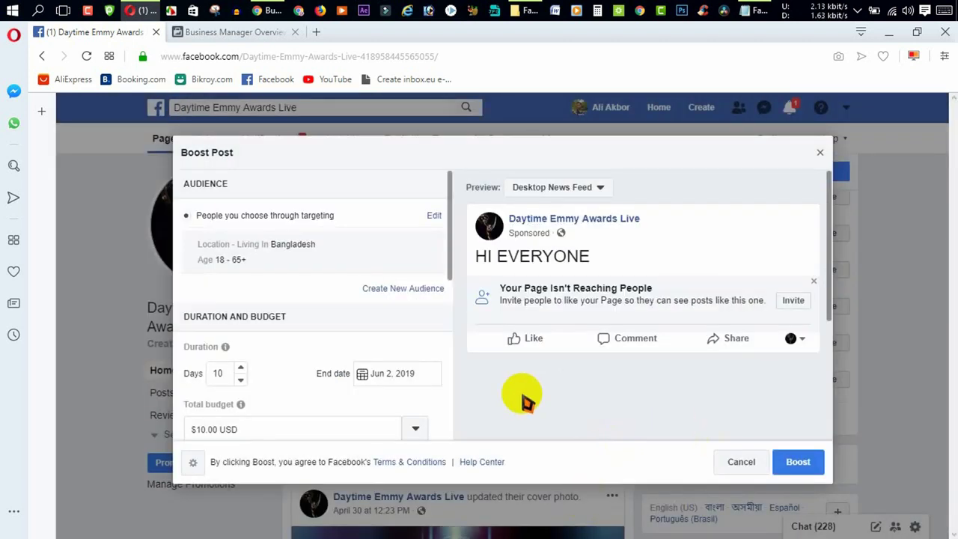
- Review the audience, duration and total budget settings of the post boost
{"action": "scroll", "coordinate": [364, 307], "scroll_direction": "down", "scroll_amount": 1}
{"action": "scroll", "coordinate": [364, 308], "scroll_direction": "down", "scroll_amount": 3}
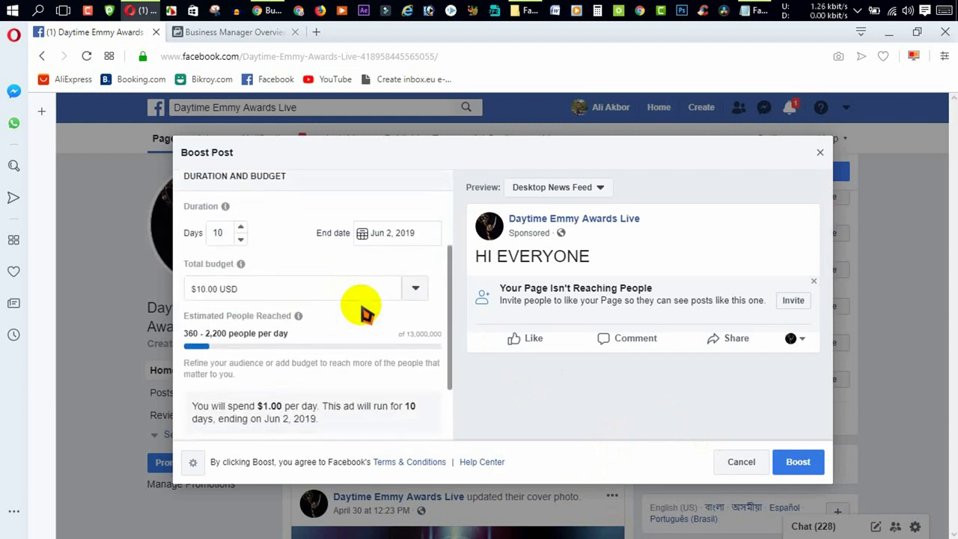
{"action": "scroll", "coordinate": [364, 313], "scroll_direction": "up", "scroll_amount": 4}
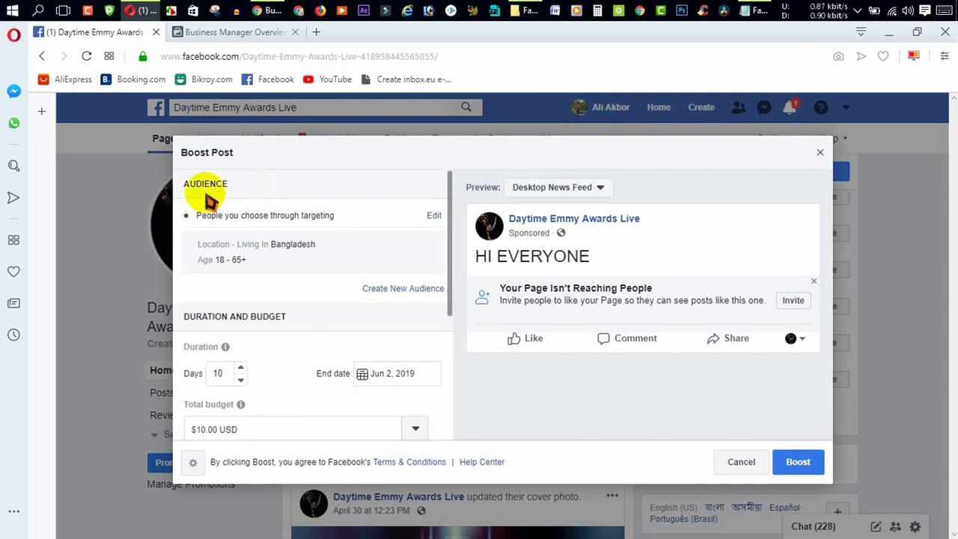
- Open the boost's targeted audience for editing, try the Women option, and set the gender to All
{"action": "left_click", "coordinate": [434, 219]}
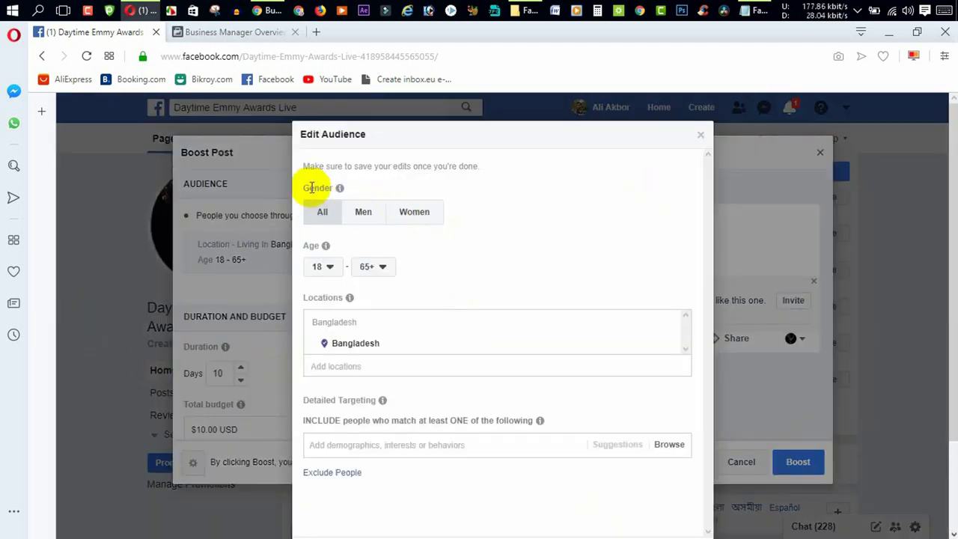
{"action": "left_click_drag", "start_coordinate": [303, 187], "coordinate": [345, 194]}
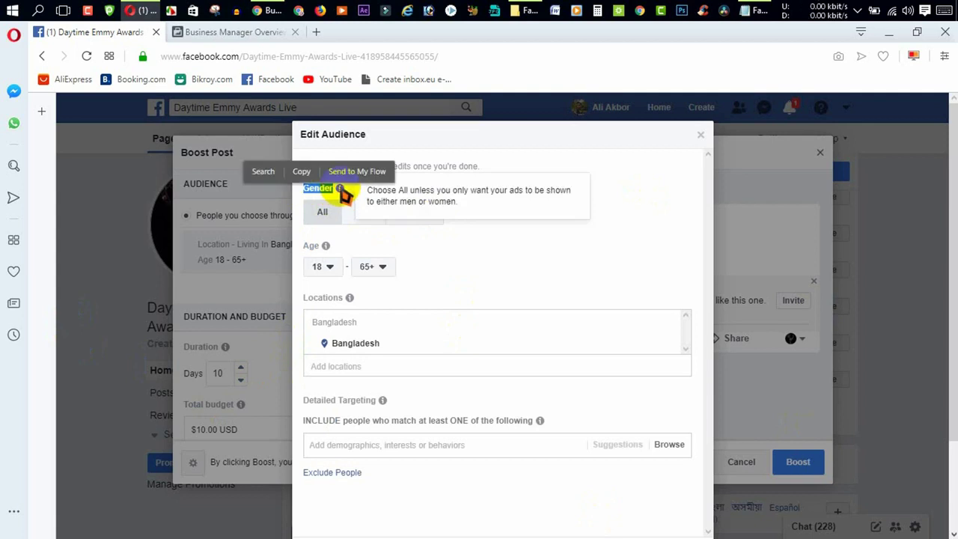
{"action": "left_click", "coordinate": [345, 194]}
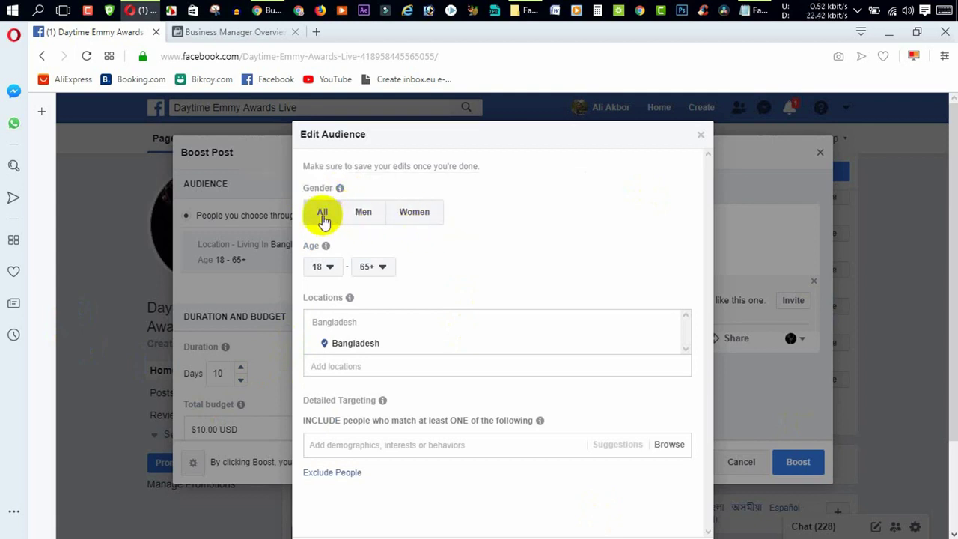
{"action": "left_click", "coordinate": [411, 215]}
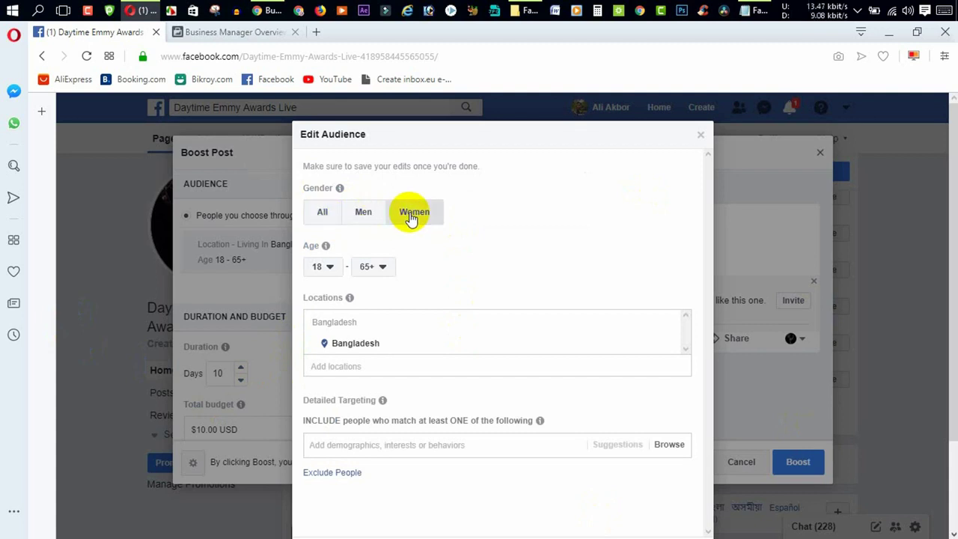
{"action": "left_click", "coordinate": [323, 217]}
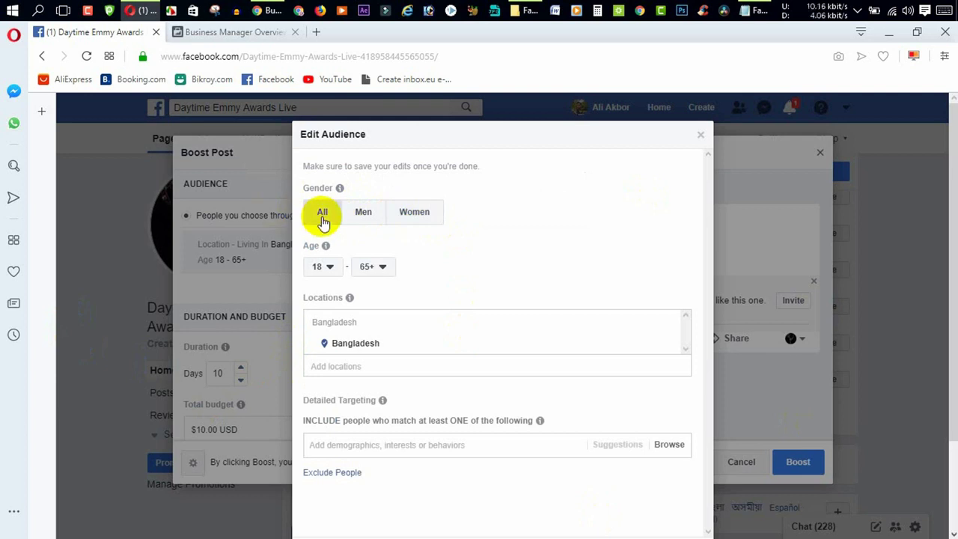
- Set the audience's age range to 18–30
{"action": "left_click", "coordinate": [326, 269]}
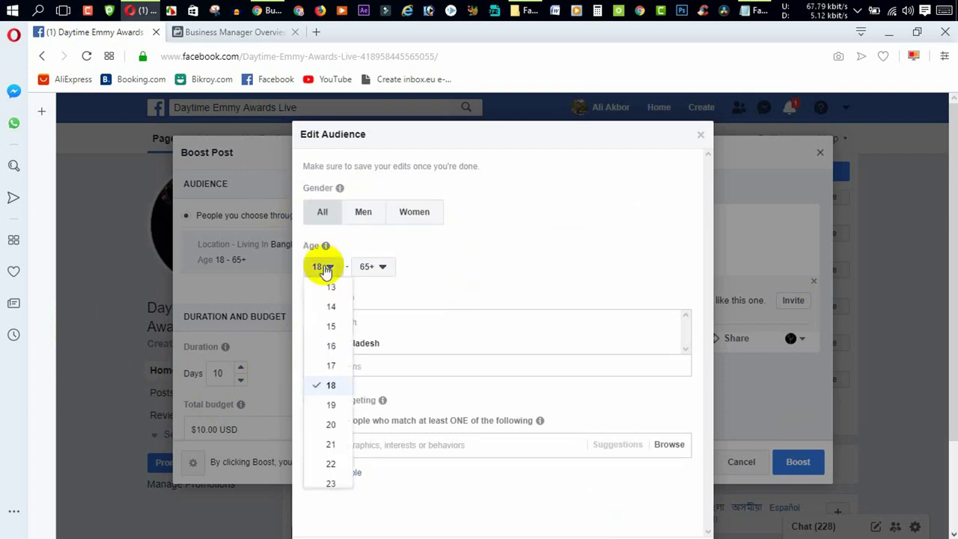
{"action": "left_click", "coordinate": [367, 270]}
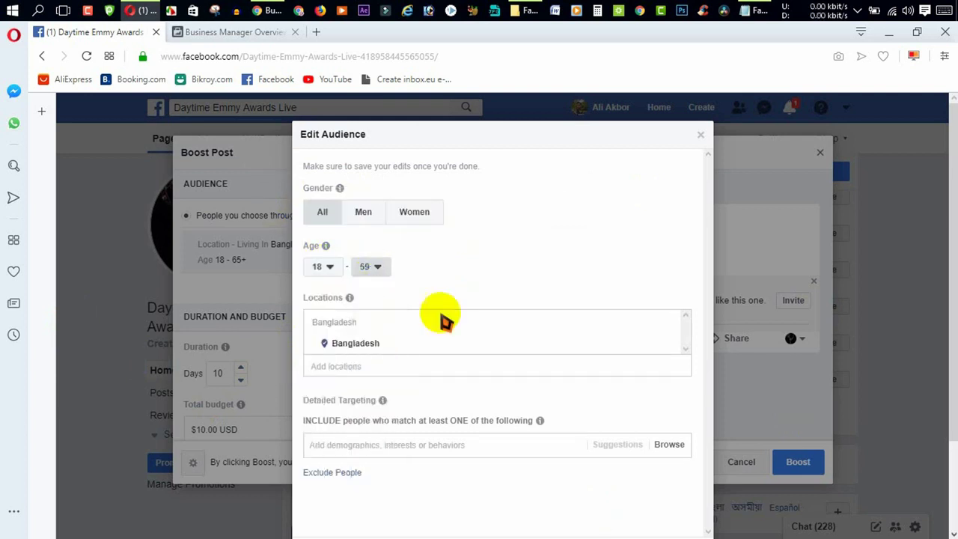
{"action": "left_click", "coordinate": [381, 362]}
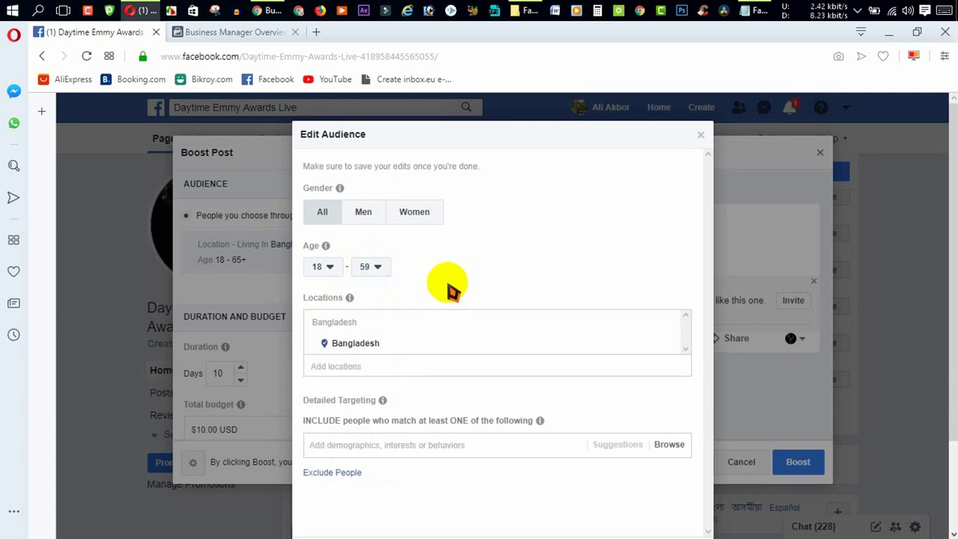
{"action": "left_click", "coordinate": [372, 274]}
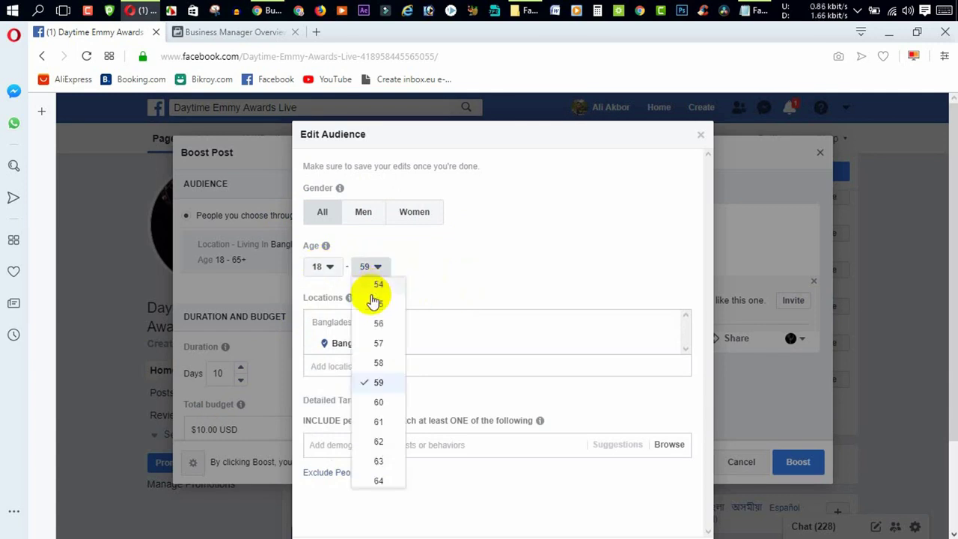
{"action": "scroll", "coordinate": [381, 350], "scroll_direction": "up", "scroll_amount": 5}
{"action": "scroll", "coordinate": [381, 351], "scroll_direction": "up", "scroll_amount": 4}
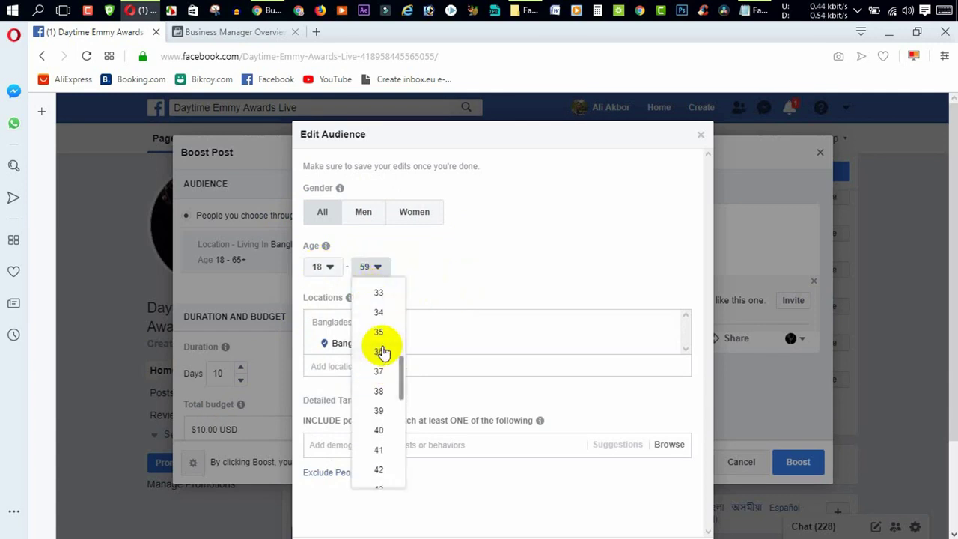
{"action": "key", "text": "Return"}
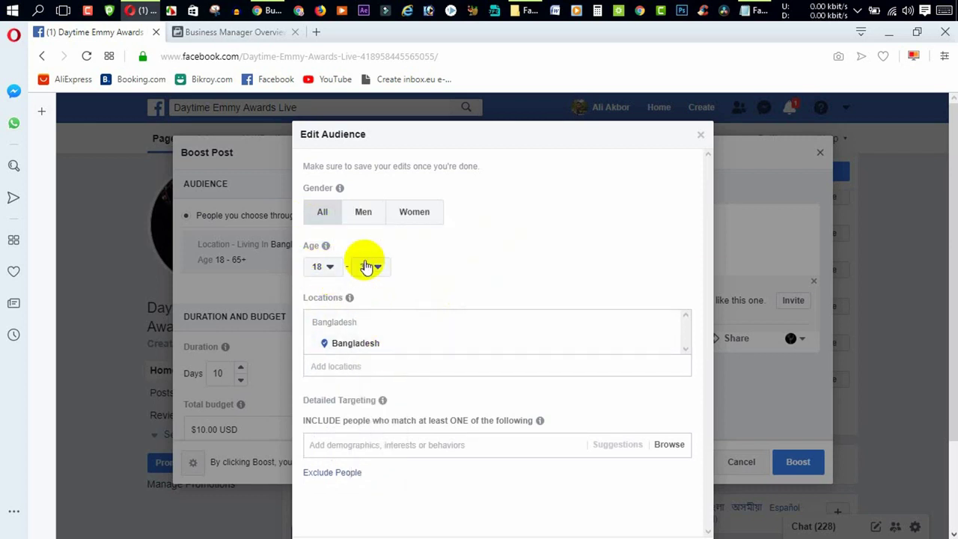
- Remove Bangladesh from the audience's targeted locations
{"action": "left_click", "coordinate": [318, 367]}
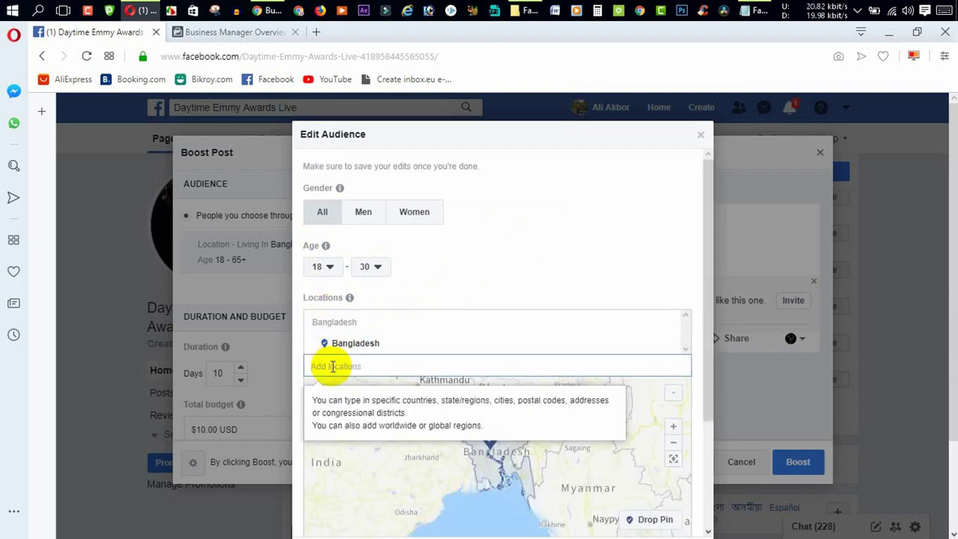
{"action": "scroll", "coordinate": [333, 366], "scroll_direction": "down", "scroll_amount": 1}
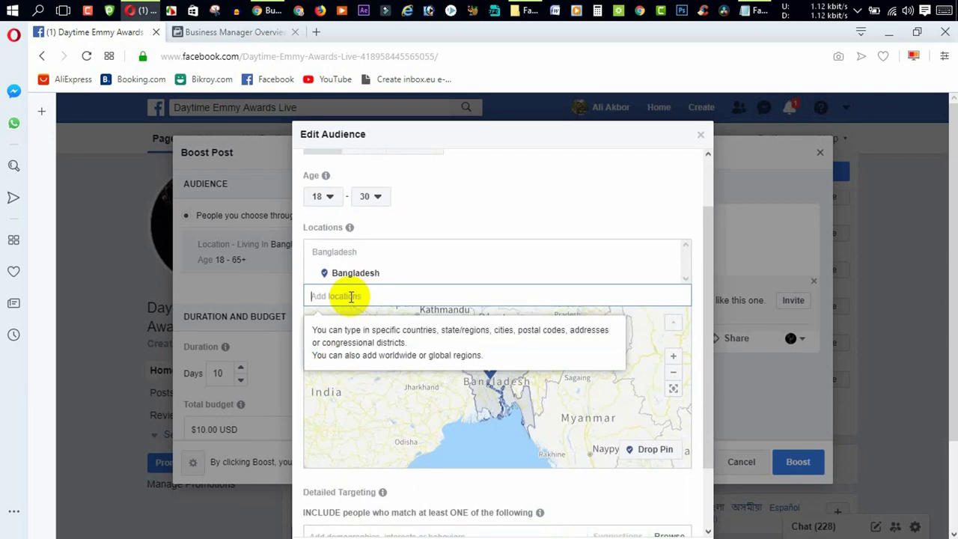
{"action": "scroll", "coordinate": [351, 299], "scroll_direction": "down", "scroll_amount": 2}
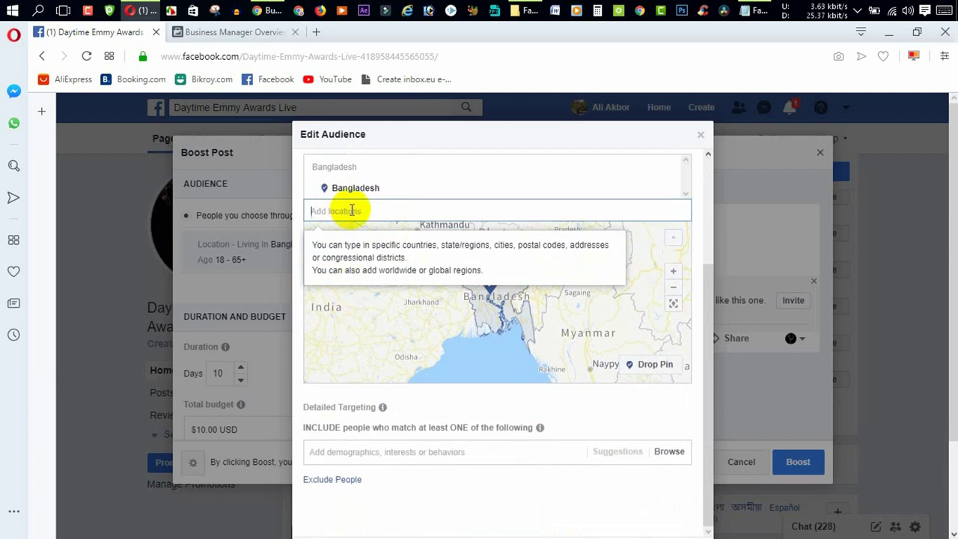
{"action": "mouse_move", "coordinate": [597, 187]}
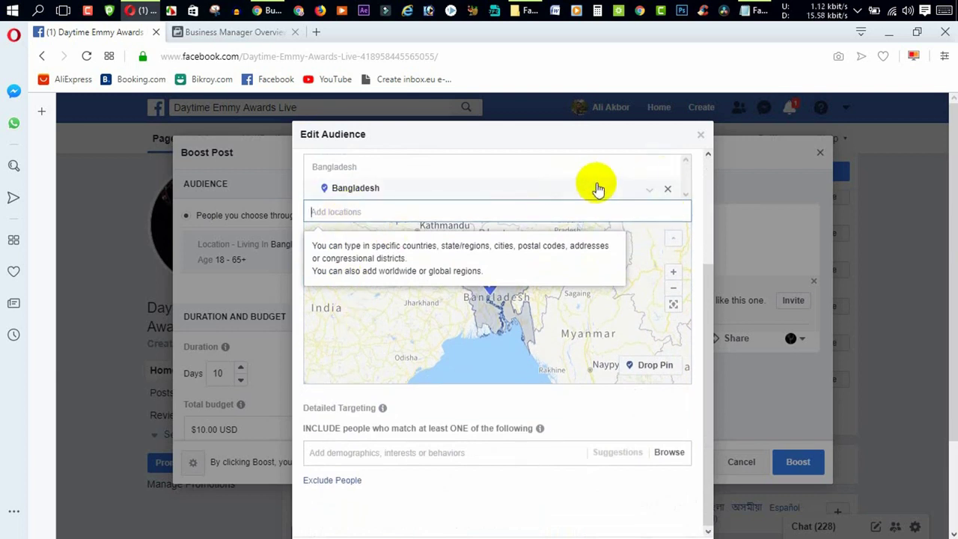
{"action": "left_click", "coordinate": [669, 193]}
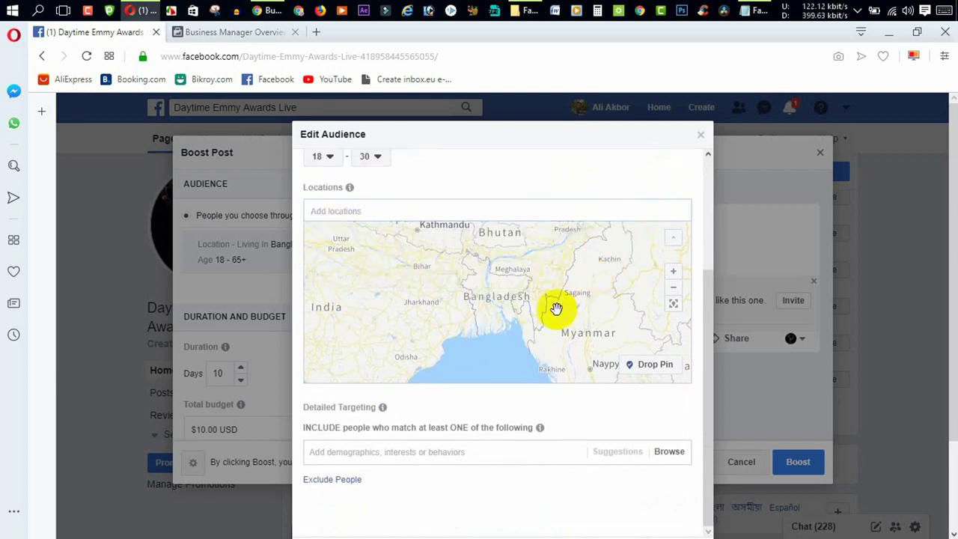
- Add the city of Dhaka, Dhaka Division, Bangladesh to the audience locations and drop a map pin near Comilla
{"action": "left_click", "coordinate": [373, 211]}
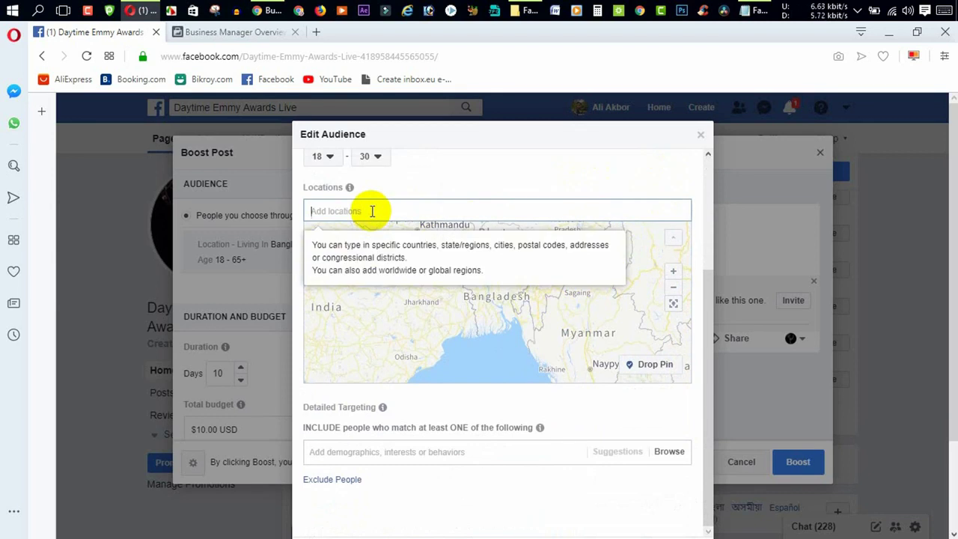
{"action": "type", "text": "dhak"}
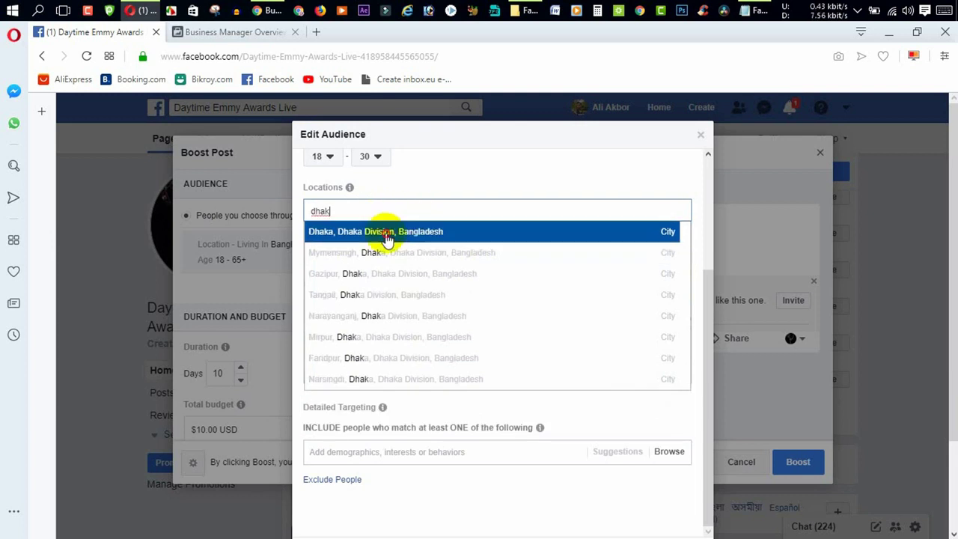
{"action": "left_click", "coordinate": [387, 231]}
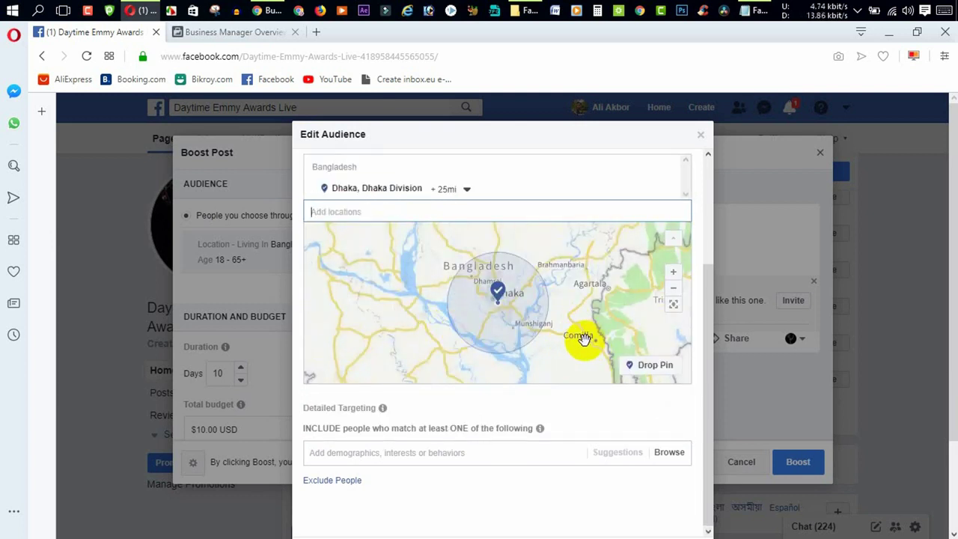
{"action": "left_click", "coordinate": [637, 368]}
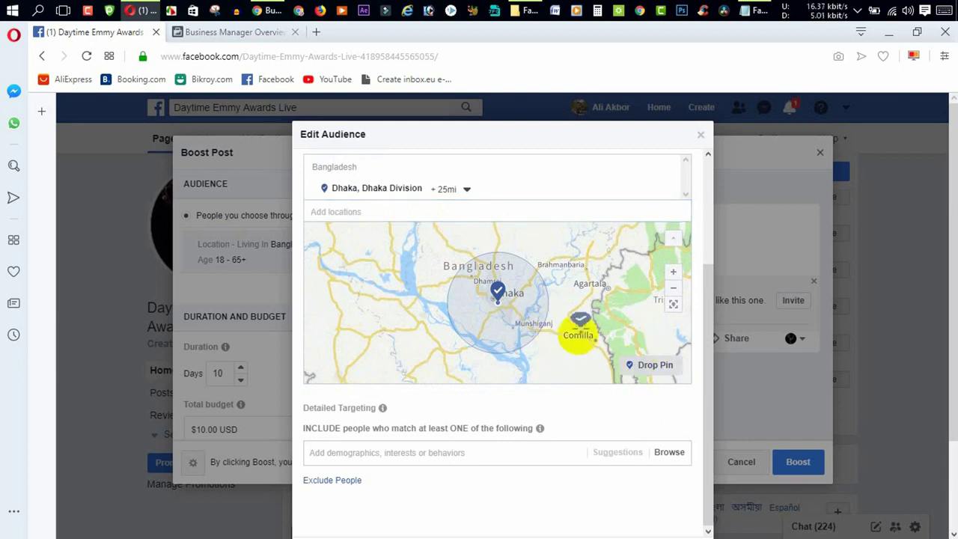
{"action": "left_click", "coordinate": [577, 333]}
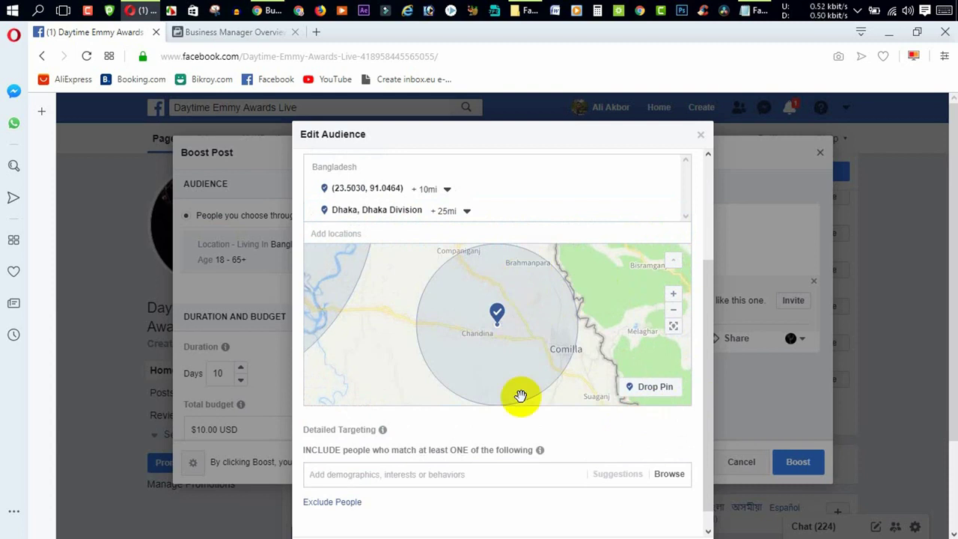
- Include people with the Cosmetic interest in the audience's detailed targeting
{"action": "scroll", "coordinate": [494, 410], "scroll_direction": "down", "scroll_amount": 1}
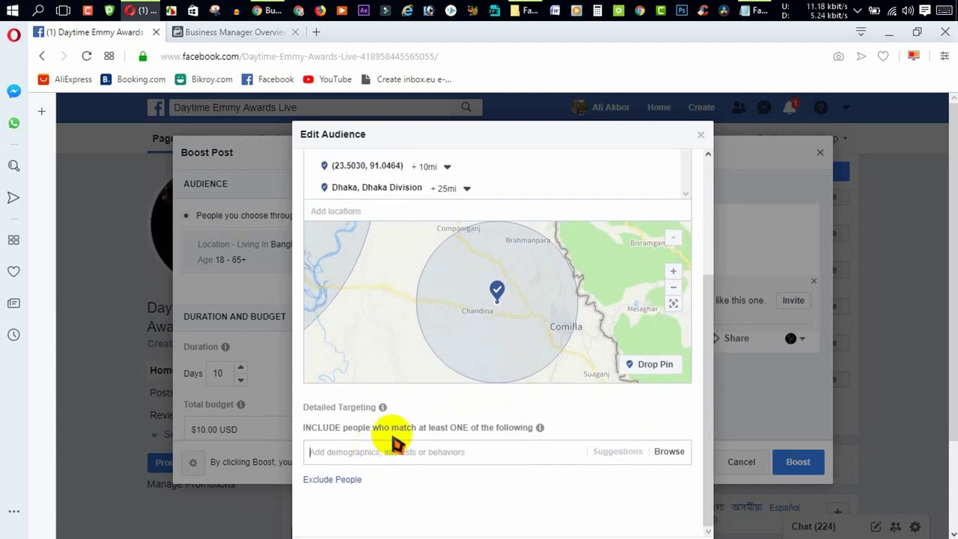
{"action": "scroll", "coordinate": [479, 405], "scroll_direction": "down", "scroll_amount": 3}
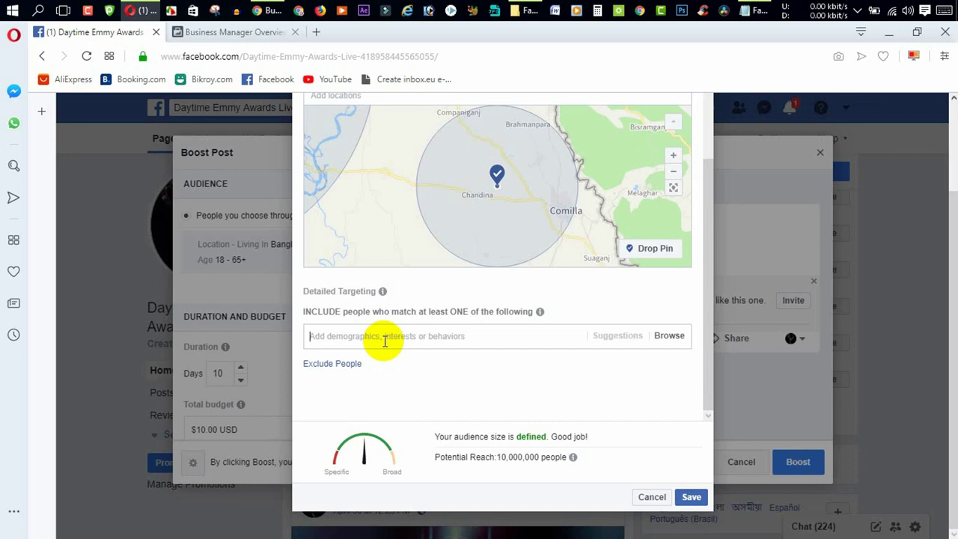
{"action": "type", "text": "cosm"}
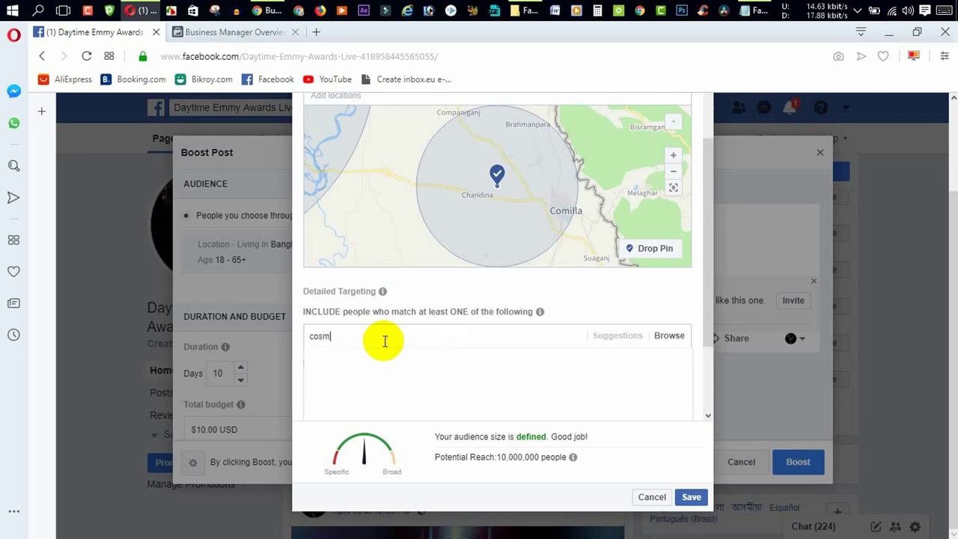
{"action": "type", "text": "etic"}
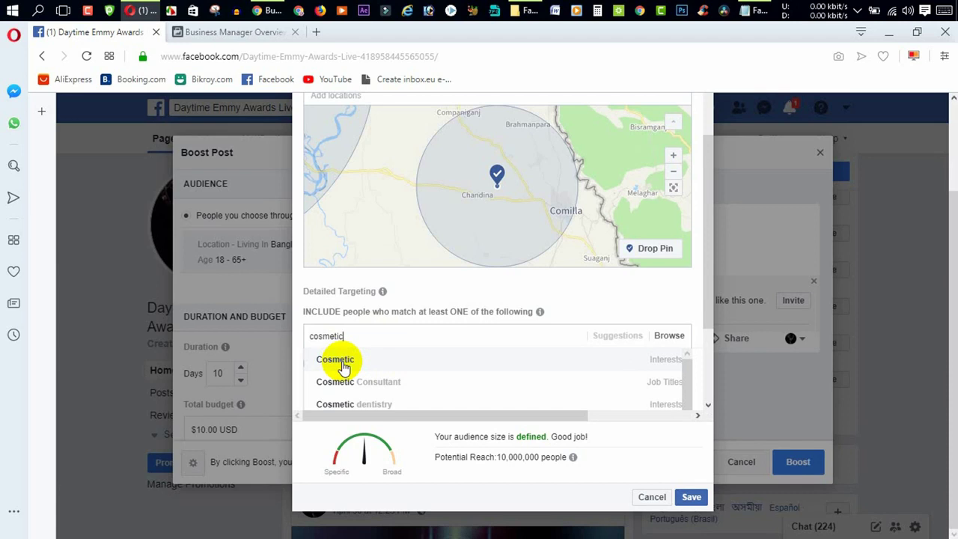
{"action": "left_click", "coordinate": [340, 363]}
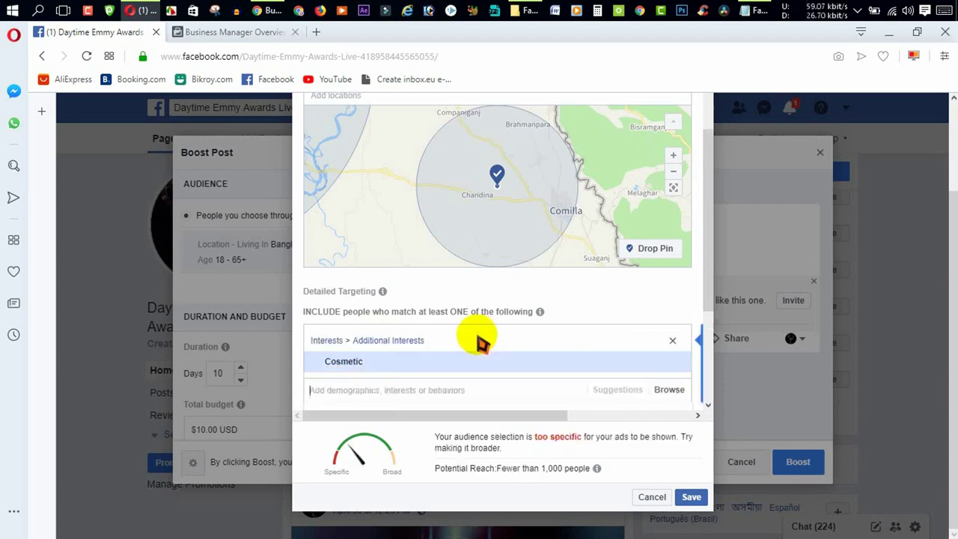
- Add the Beauty interest to the detailed targeting and save the audience
{"action": "left_click", "coordinate": [329, 390]}
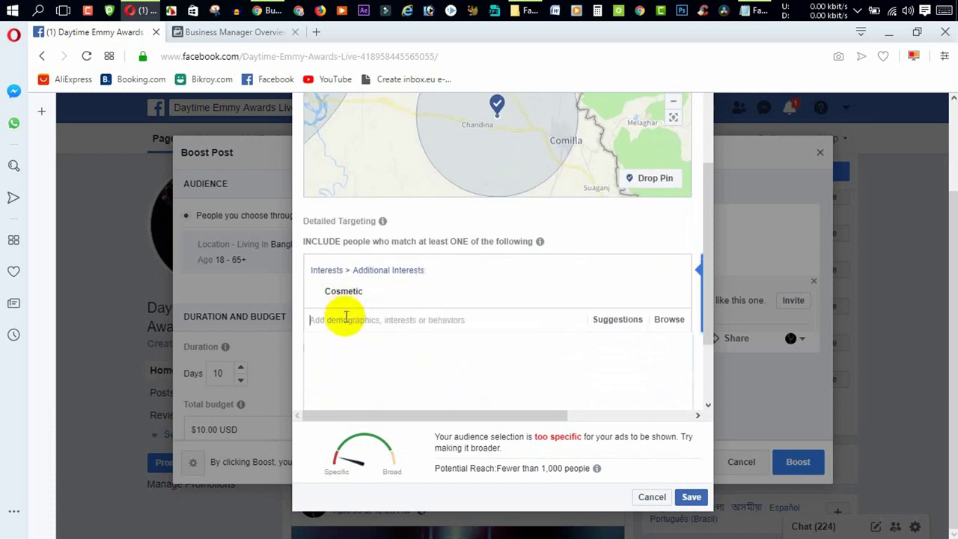
{"action": "type", "text": "b"}
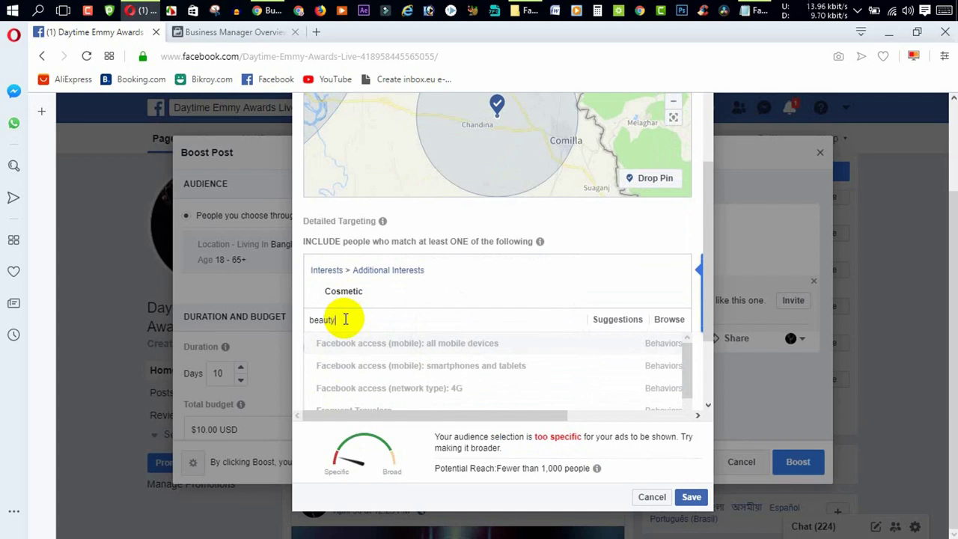
{"action": "type", "text": "eauty"}
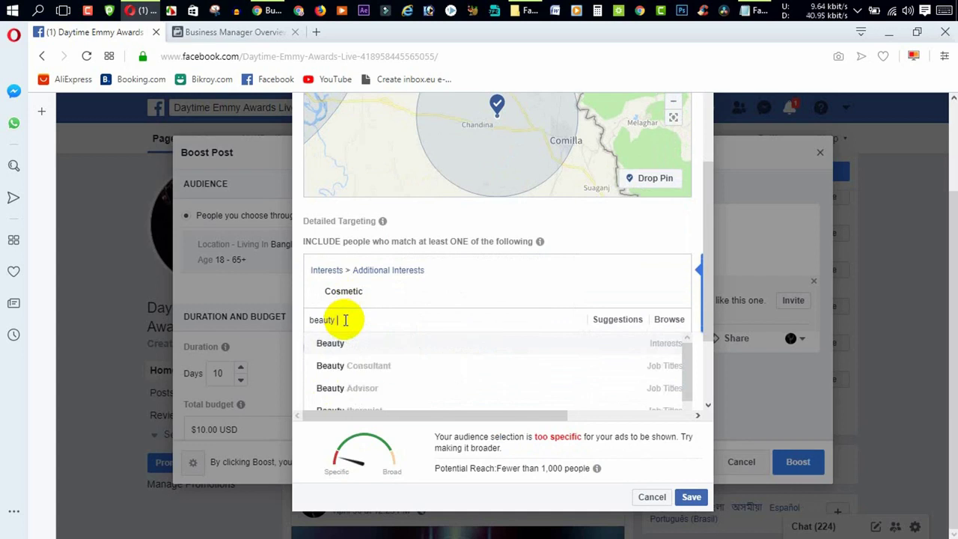
{"action": "left_click", "coordinate": [345, 349]}
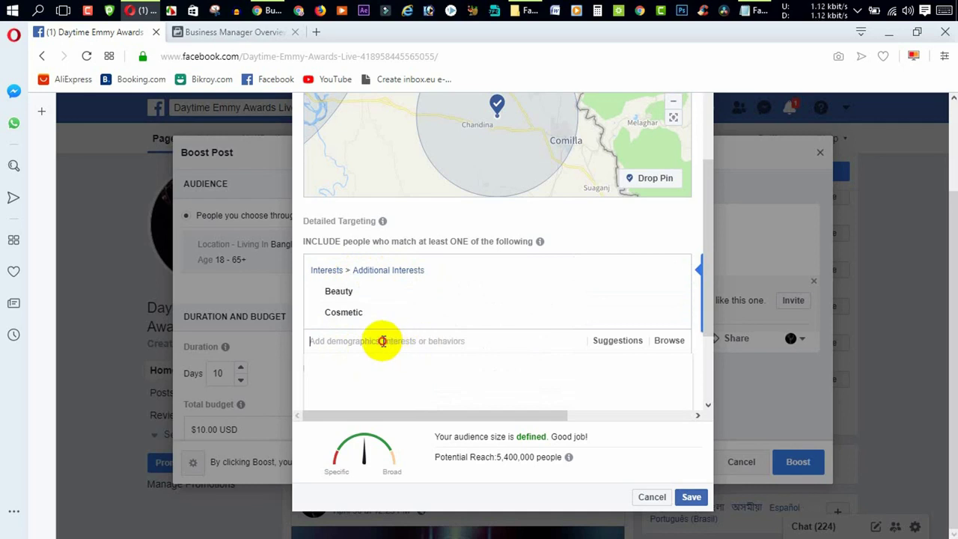
{"action": "left_click", "coordinate": [402, 340]}
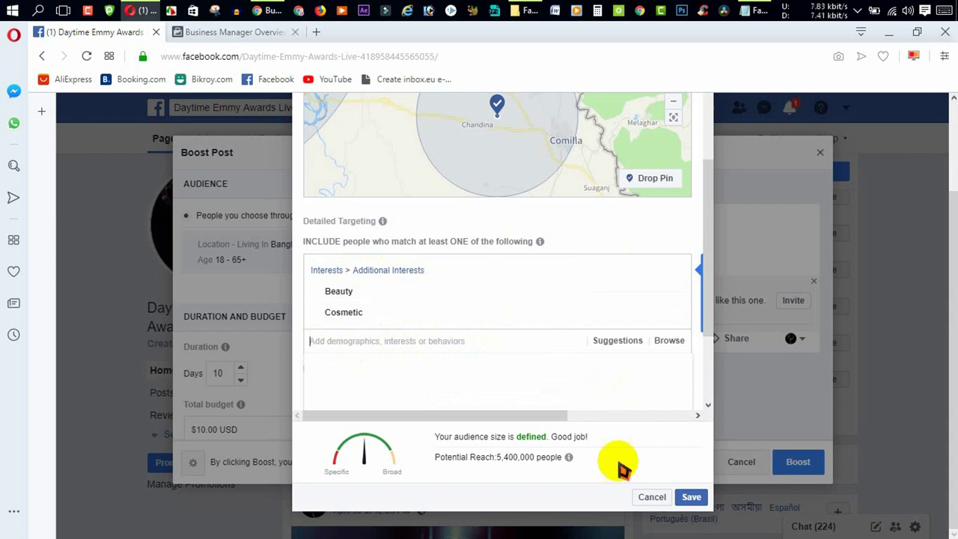
{"action": "left_click", "coordinate": [690, 498]}
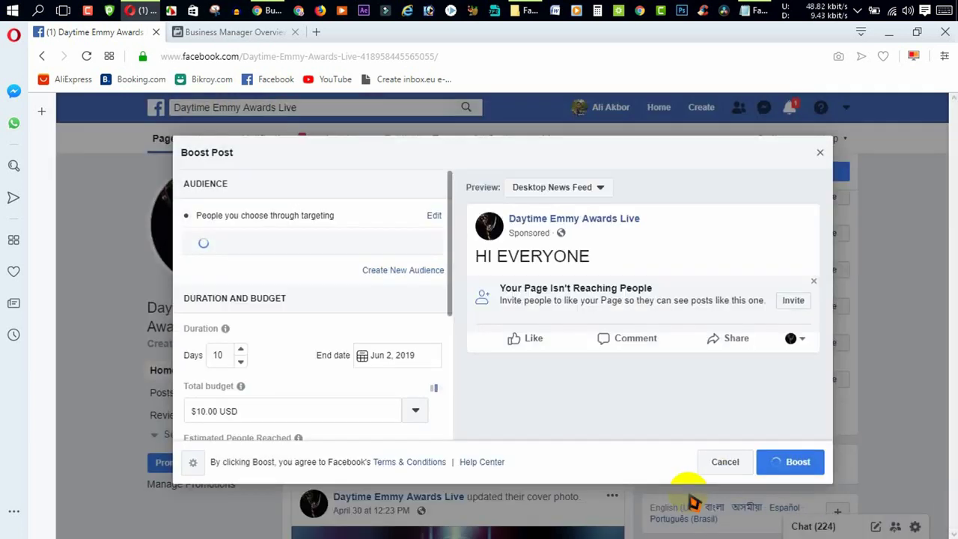
- Review the boost's duration, total budget, estimated reach and payment currency options
{"action": "scroll", "coordinate": [296, 293], "scroll_direction": "down", "scroll_amount": 3}
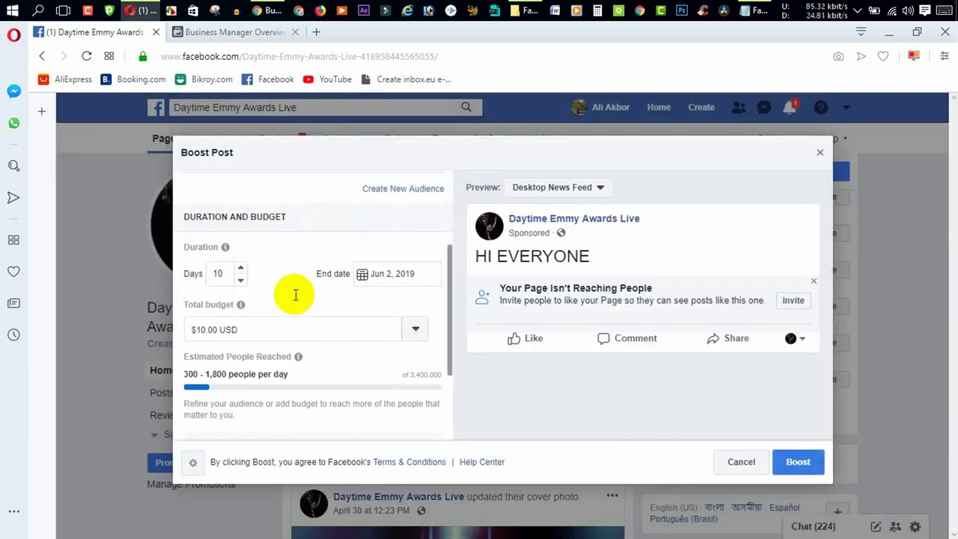
{"action": "left_click", "coordinate": [229, 271]}
{"action": "scroll", "coordinate": [253, 349], "scroll_direction": "down", "scroll_amount": 2}
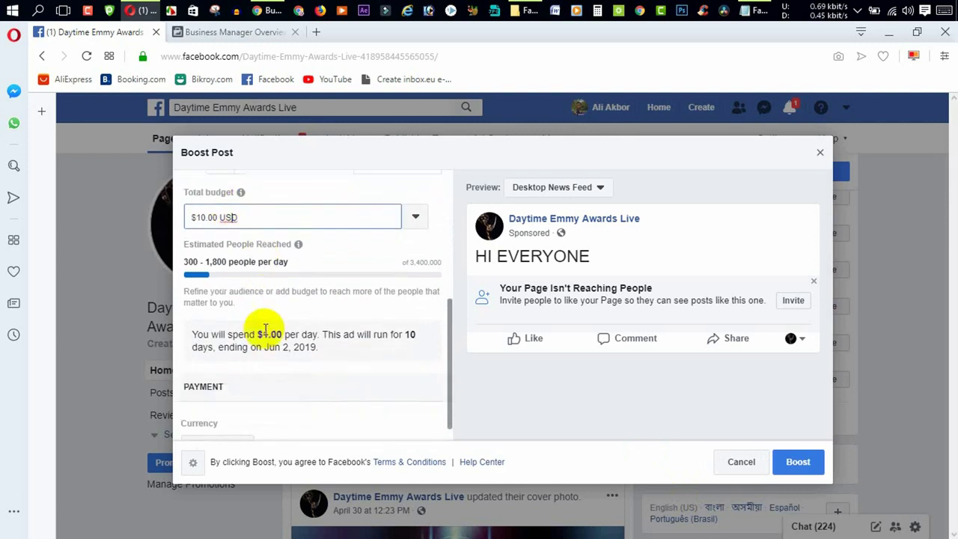
{"action": "left_click", "coordinate": [213, 421]}
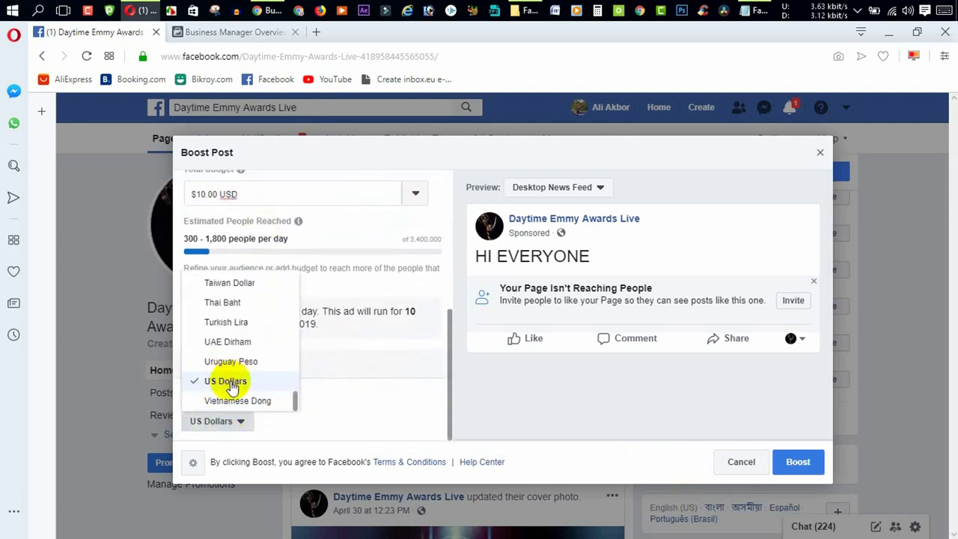
{"action": "left_click", "coordinate": [344, 388]}
{"action": "scroll", "coordinate": [341, 387], "scroll_direction": "up", "scroll_amount": 2}
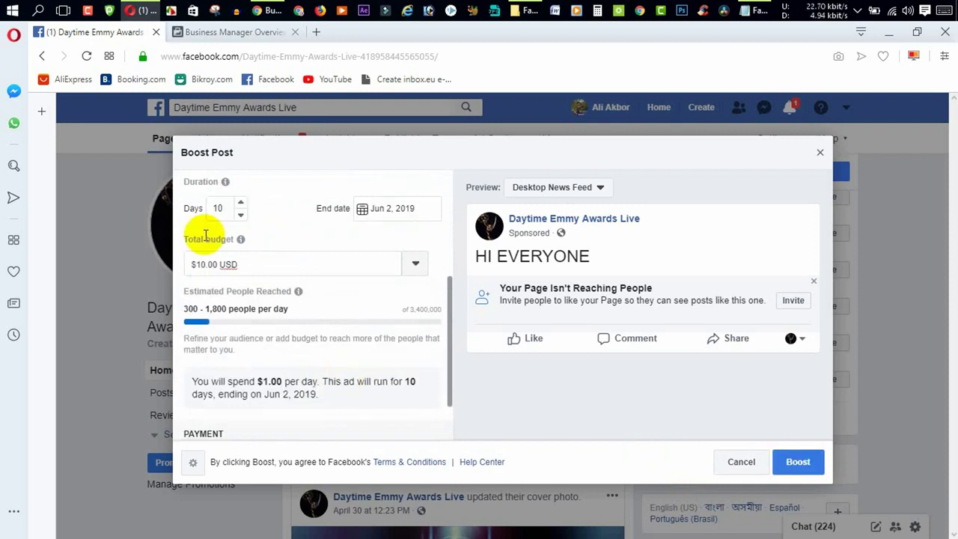
{"action": "left_click", "coordinate": [210, 264]}
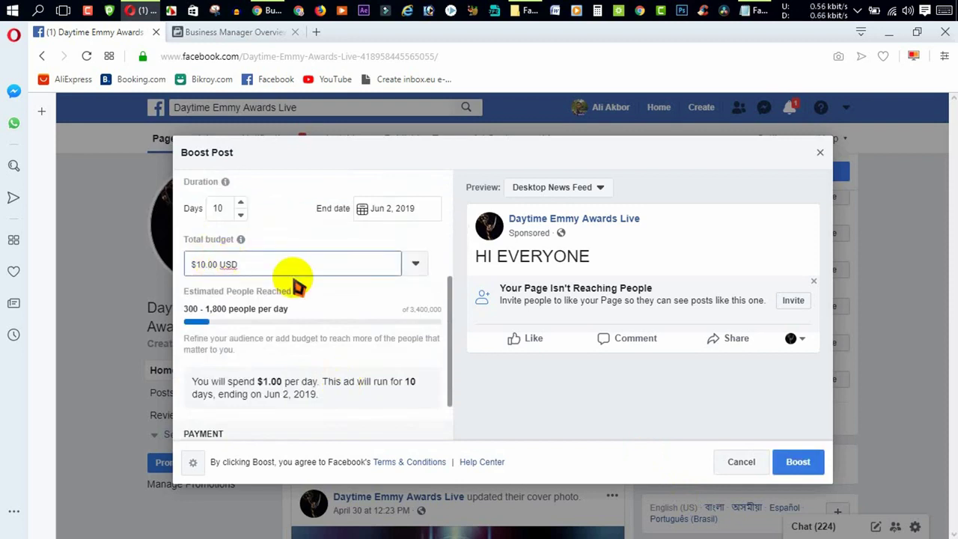
{"action": "scroll", "coordinate": [314, 288], "scroll_direction": "up", "scroll_amount": 1}
{"action": "scroll", "coordinate": [329, 295], "scroll_direction": "down", "scroll_amount": 3}
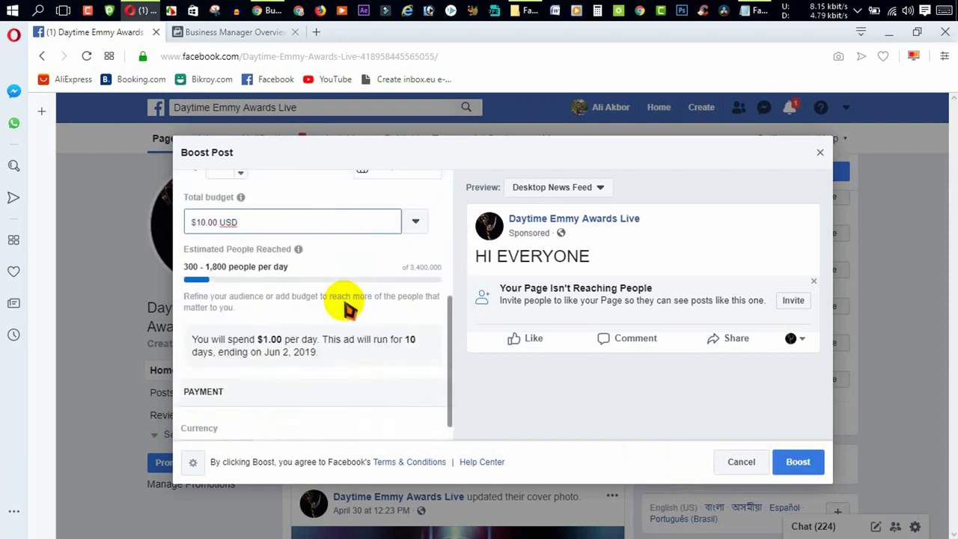
- Submit the boost to inspect the card number, expiration and security code fields of the payment method, and cancel the payment form
{"action": "left_click", "coordinate": [798, 463]}
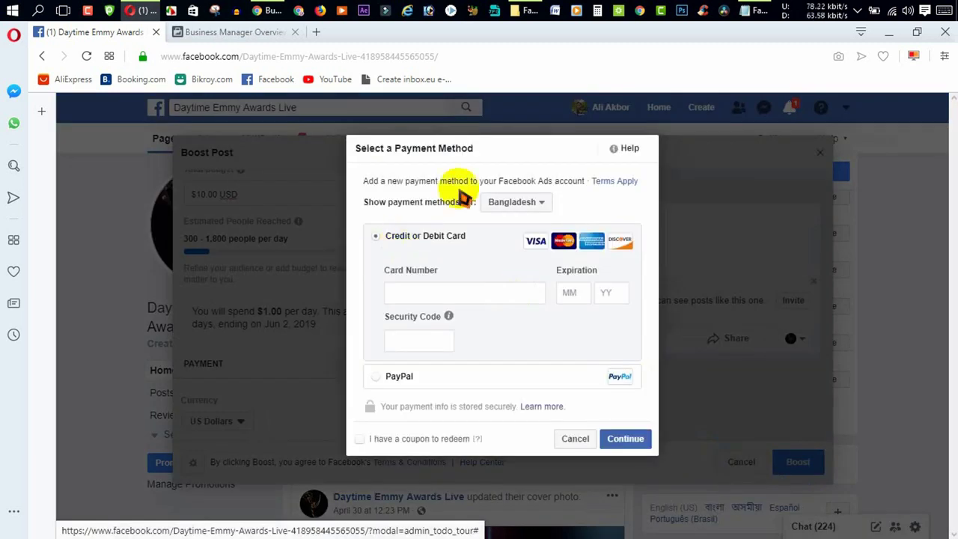
{"action": "left_click", "coordinate": [434, 293]}
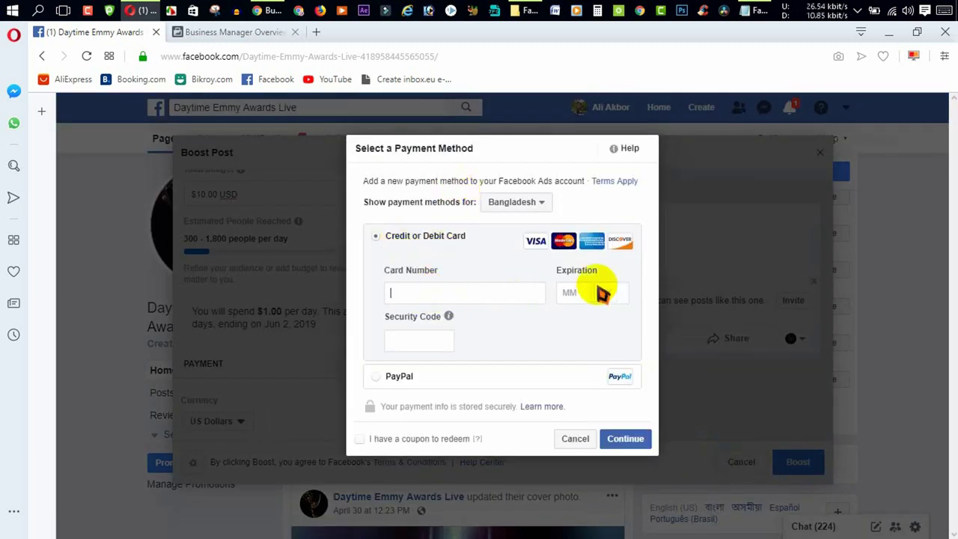
{"action": "left_click", "coordinate": [569, 291]}
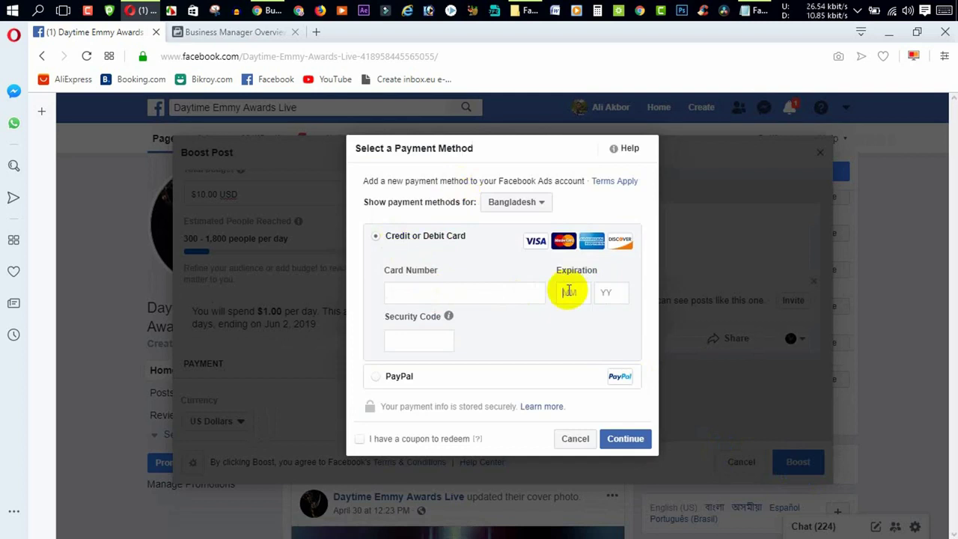
{"action": "left_click", "coordinate": [397, 338]}
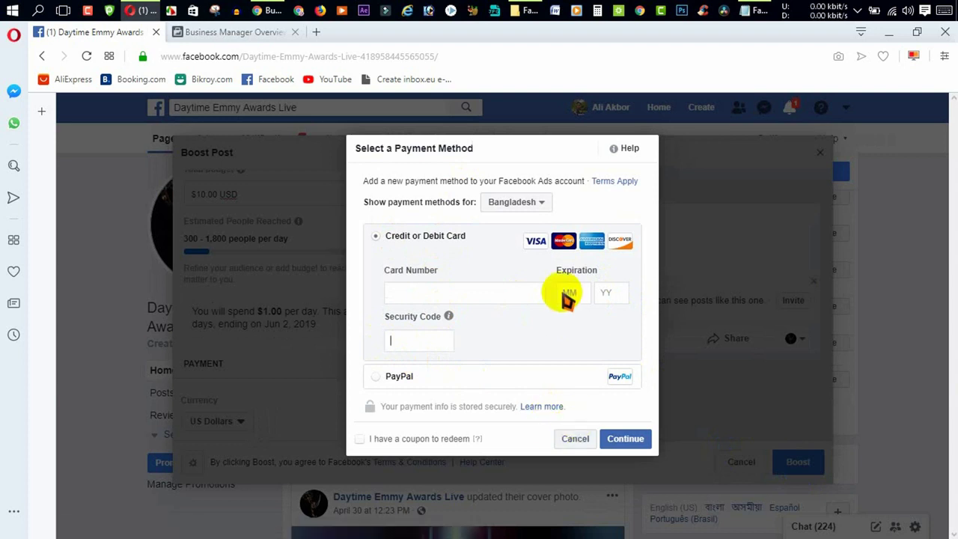
{"action": "left_click", "coordinate": [576, 443]}
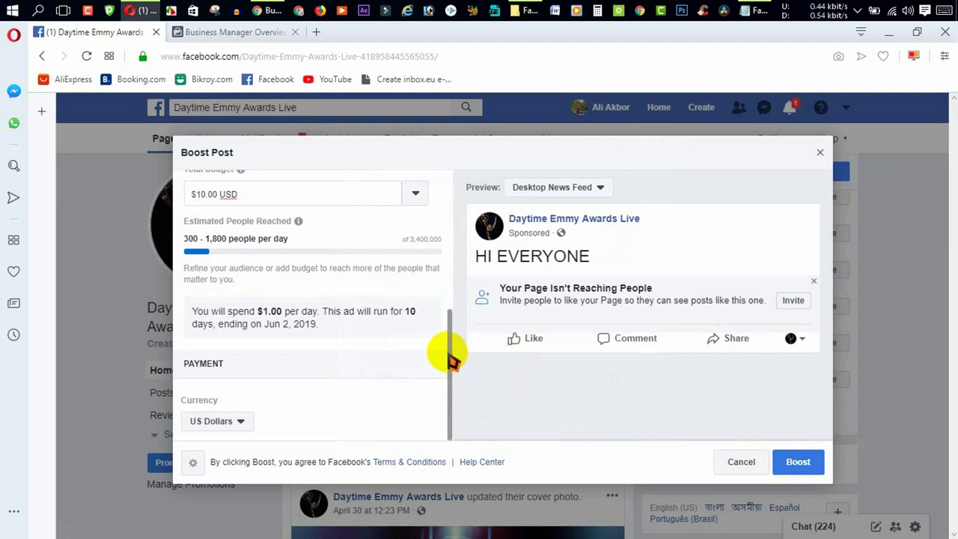
- Check the boost's audience summary and cancel the ad without saving a draft
{"action": "left_click_drag", "start_coordinate": [451, 348], "coordinate": [451, 198]}
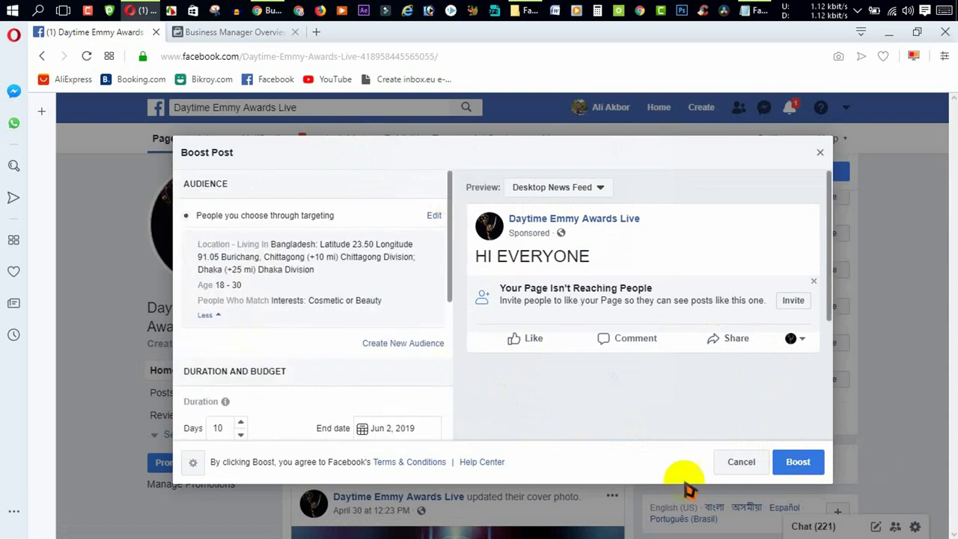
{"action": "left_click", "coordinate": [743, 463]}
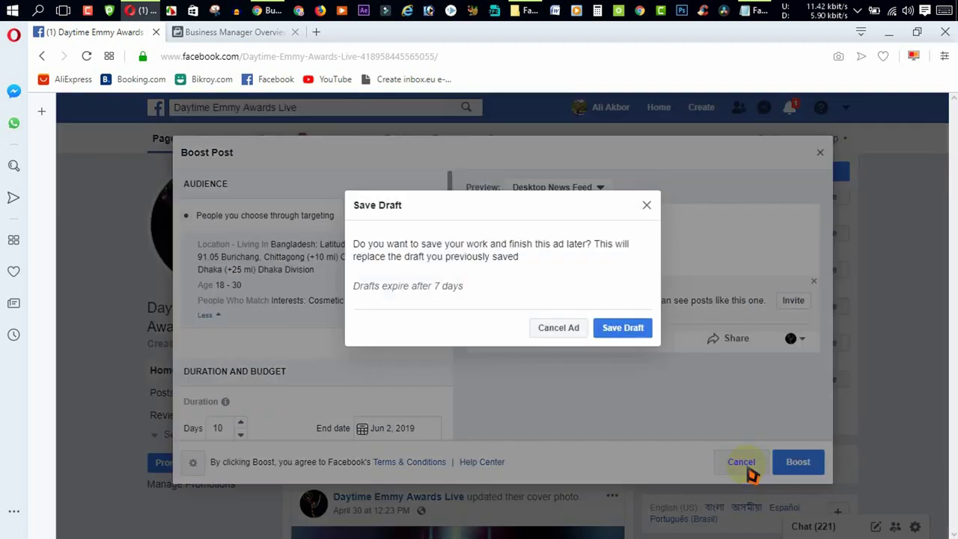
{"action": "left_click", "coordinate": [559, 328]}
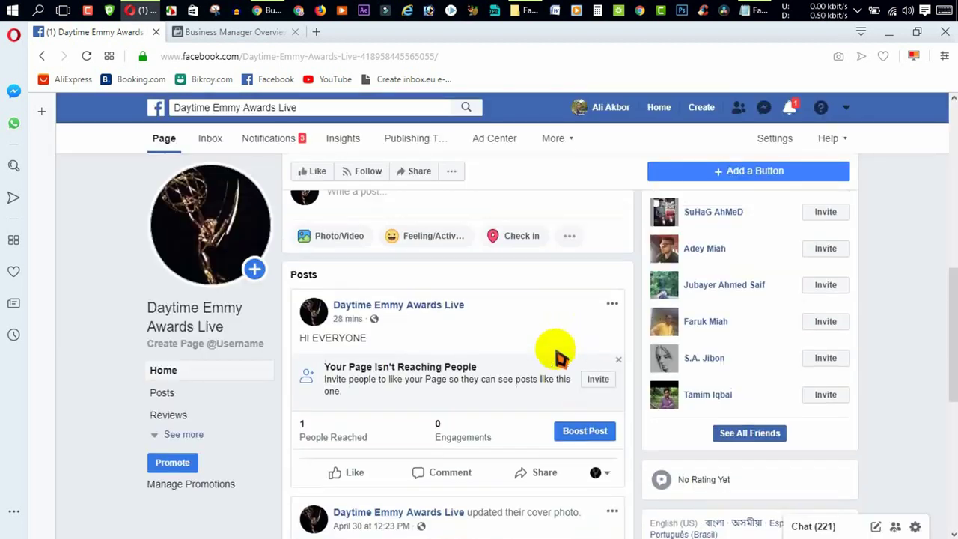
{"action": "scroll", "coordinate": [560, 358], "scroll_direction": "down", "scroll_amount": 6}
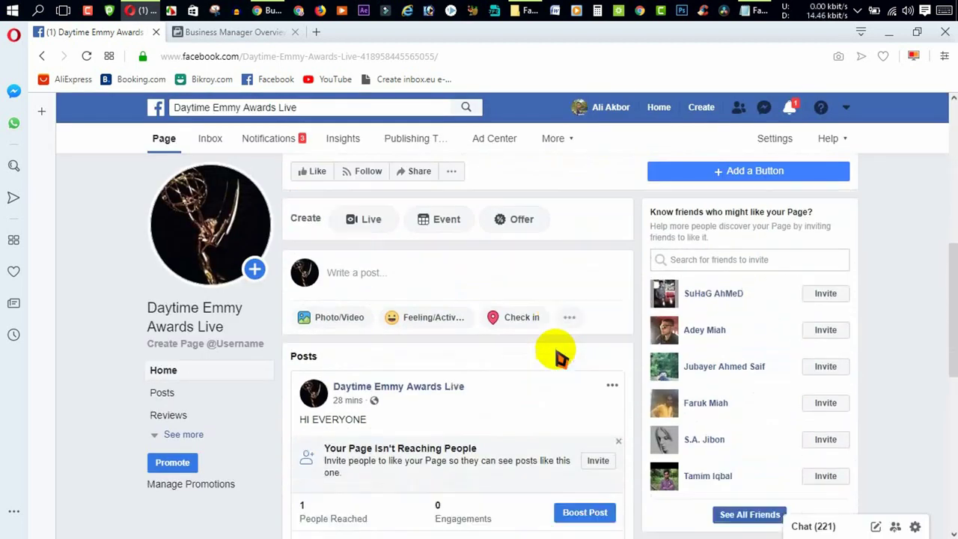
{"action": "scroll", "coordinate": [568, 356], "scroll_direction": "up", "scroll_amount": 6}
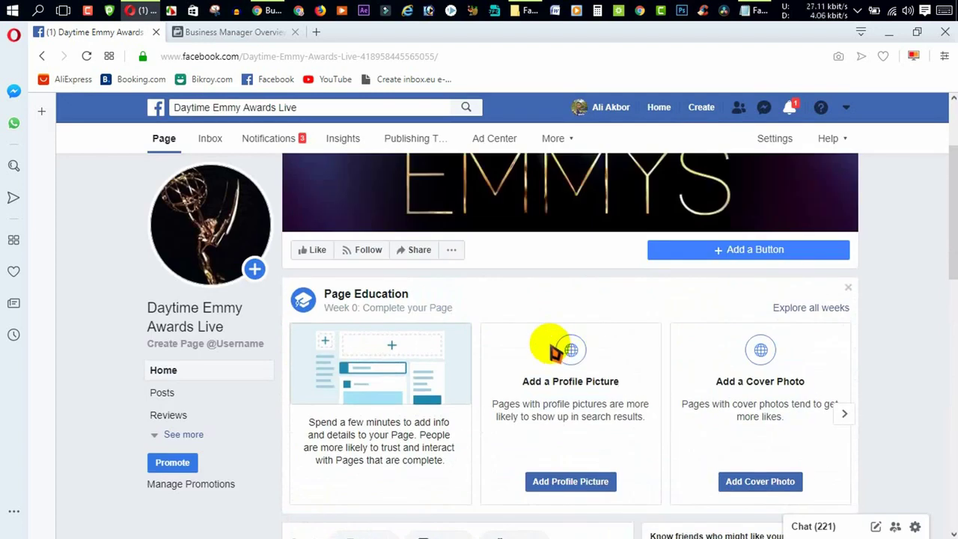
{"action": "scroll", "coordinate": [554, 351], "scroll_direction": "up", "scroll_amount": 2}
{"action": "scroll", "coordinate": [553, 350], "scroll_direction": "down", "scroll_amount": 1}
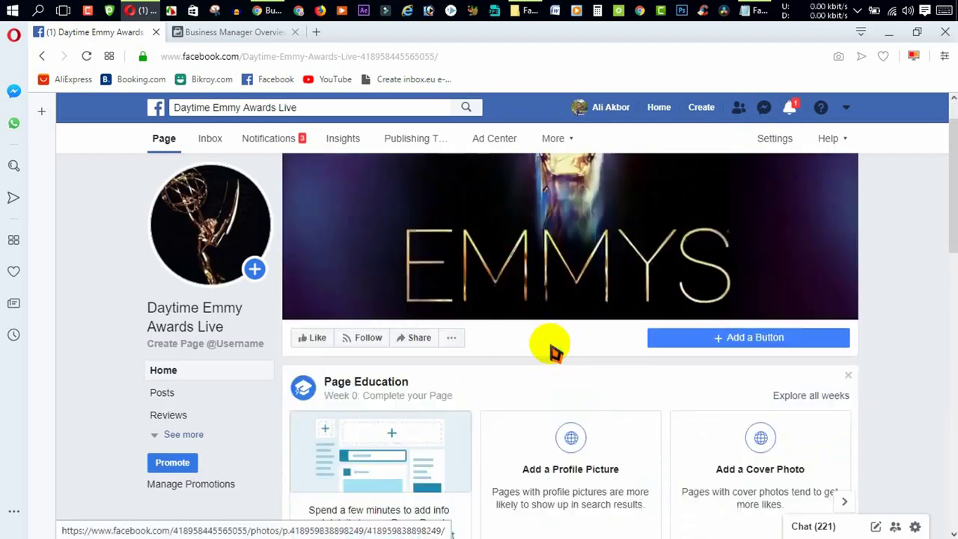
{"action": "scroll", "coordinate": [552, 350], "scroll_direction": "down", "scroll_amount": 5}
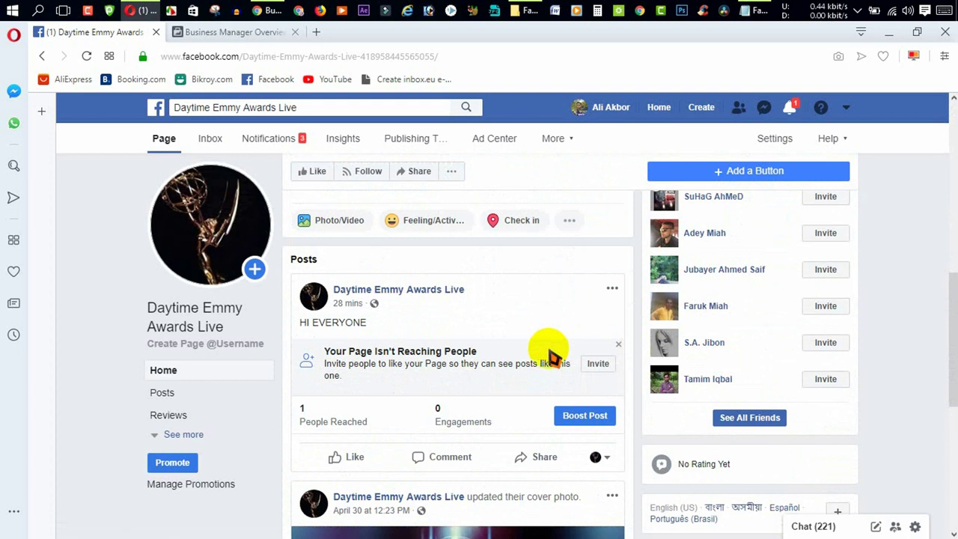
{"action": "scroll", "coordinate": [551, 352], "scroll_direction": "up", "scroll_amount": 3}
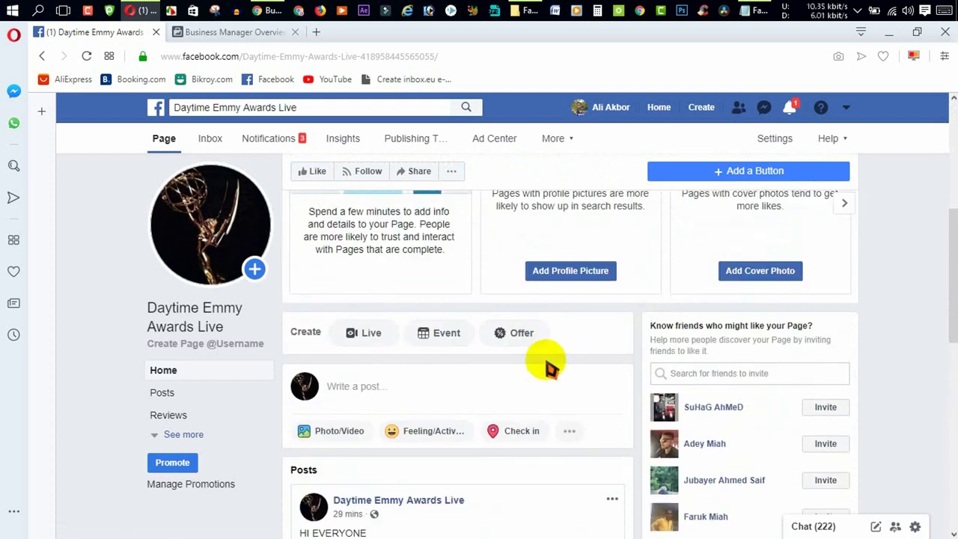
{"action": "scroll", "coordinate": [548, 367], "scroll_direction": "up", "scroll_amount": 3}
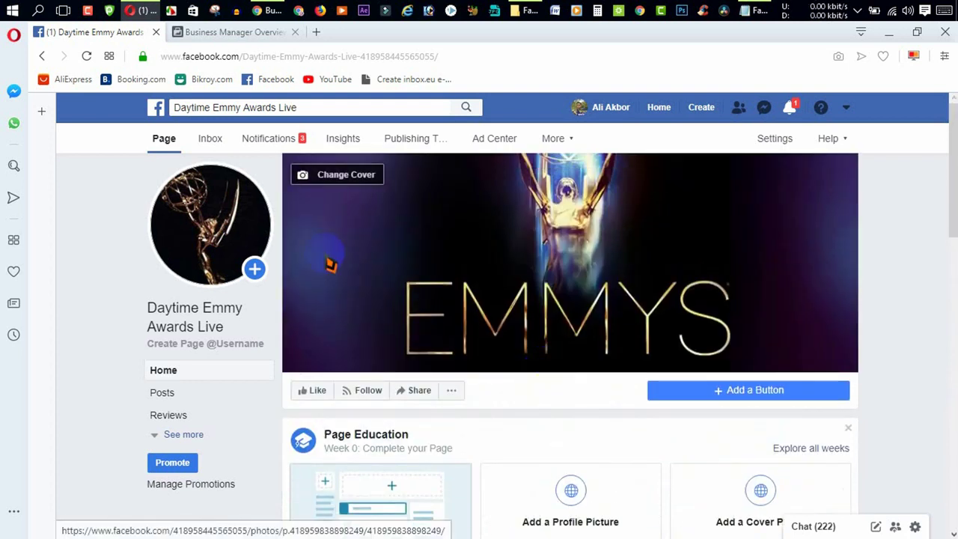
- Start creating a Business Manager account with the business and account name BD Shop 365
{"action": "left_click", "coordinate": [225, 34]}
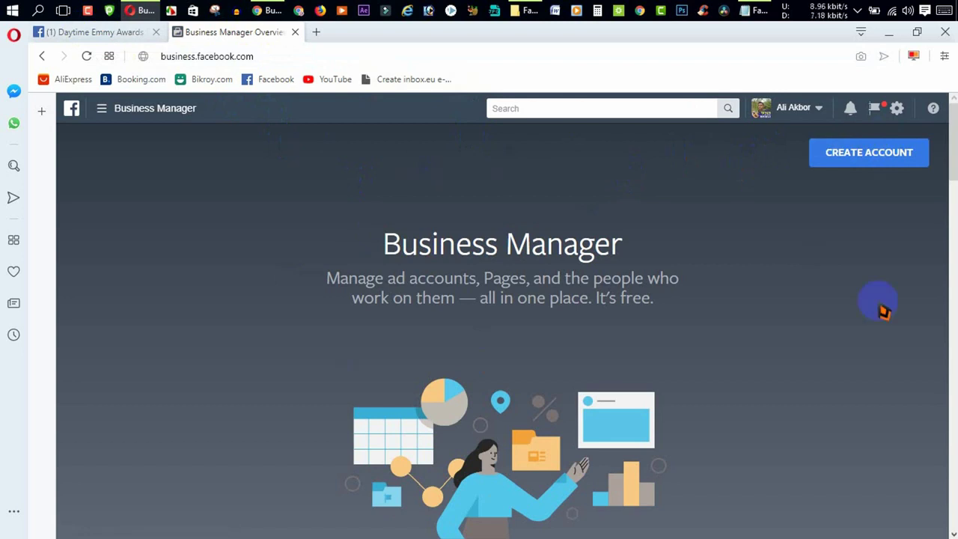
{"action": "left_click", "coordinate": [885, 157]}
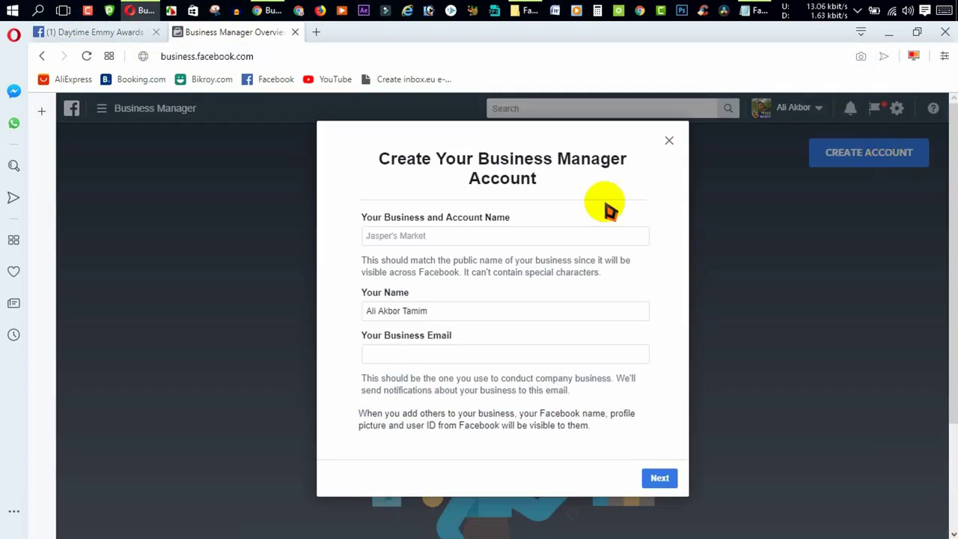
{"action": "left_click", "coordinate": [389, 236]}
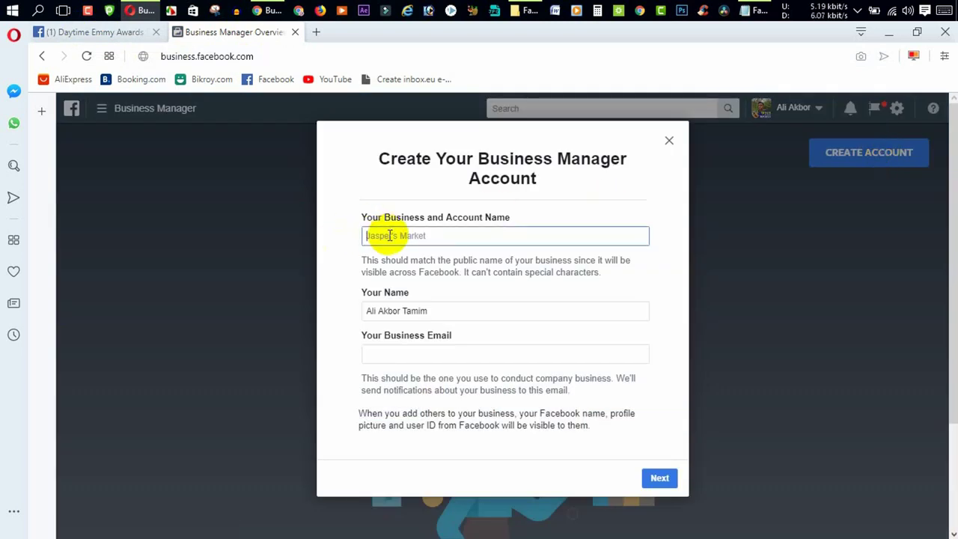
{"action": "type", "text": "BD "}
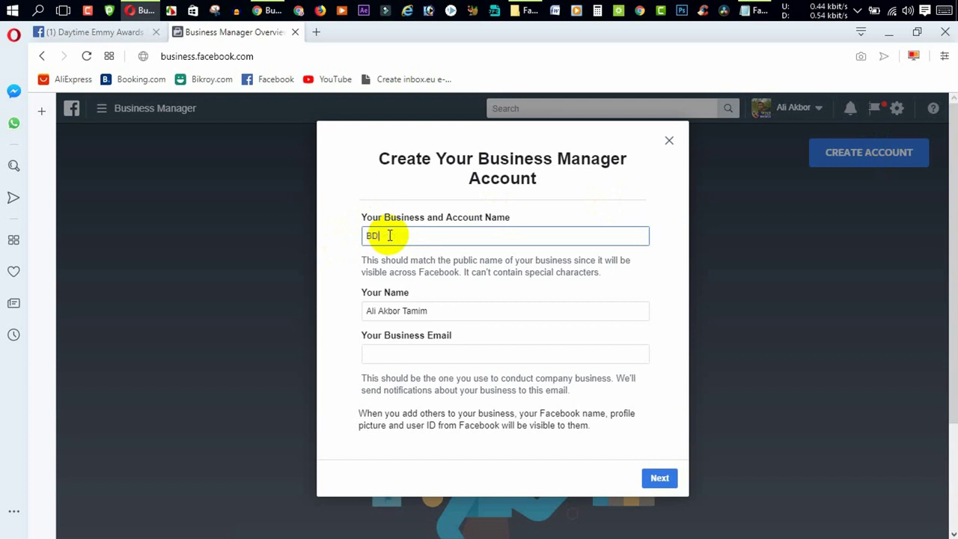
{"action": "type", "text": "Shop 365"}
- Keep the prefilled personal name, paste the business email and continue to the business details form
{"action": "left_click", "coordinate": [427, 315]}
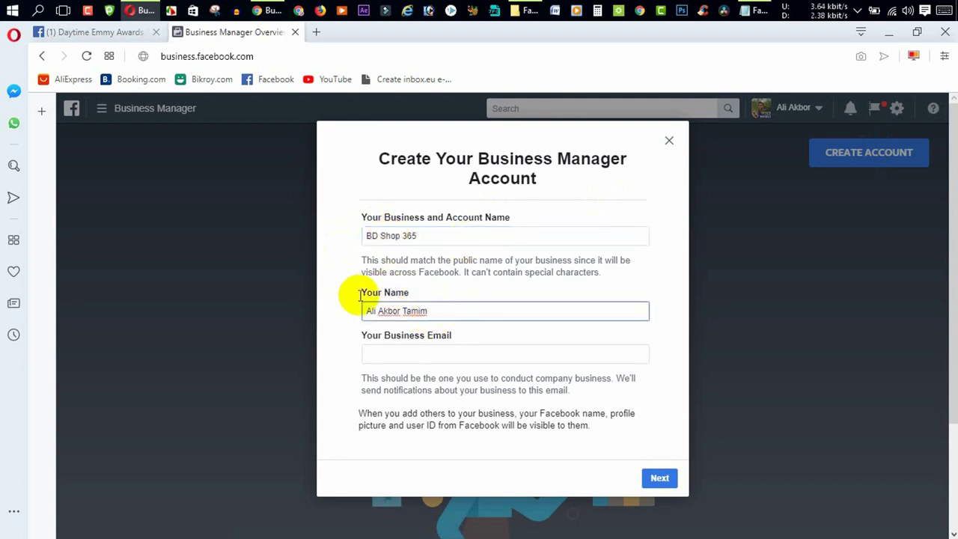
{"action": "left_click_drag", "start_coordinate": [393, 293], "coordinate": [424, 307]}
{"action": "left_click", "coordinate": [432, 307]}
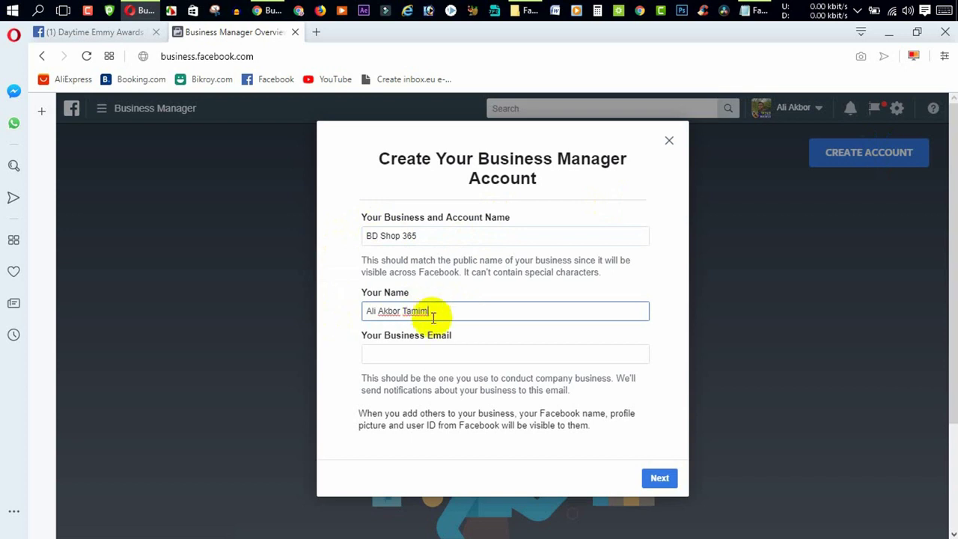
{"action": "left_click", "coordinate": [410, 351]}
{"action": "left_click", "coordinate": [420, 307]}
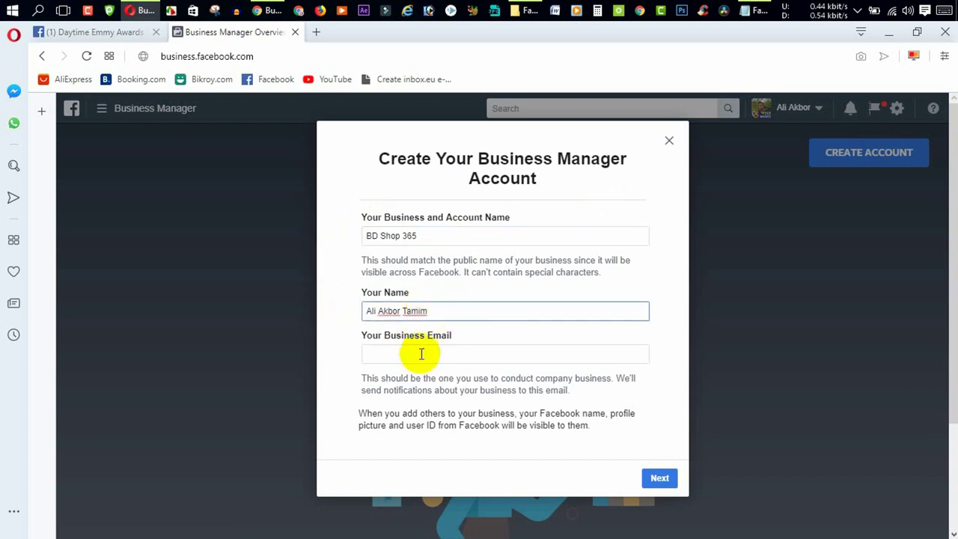
{"action": "left_click", "coordinate": [421, 354]}
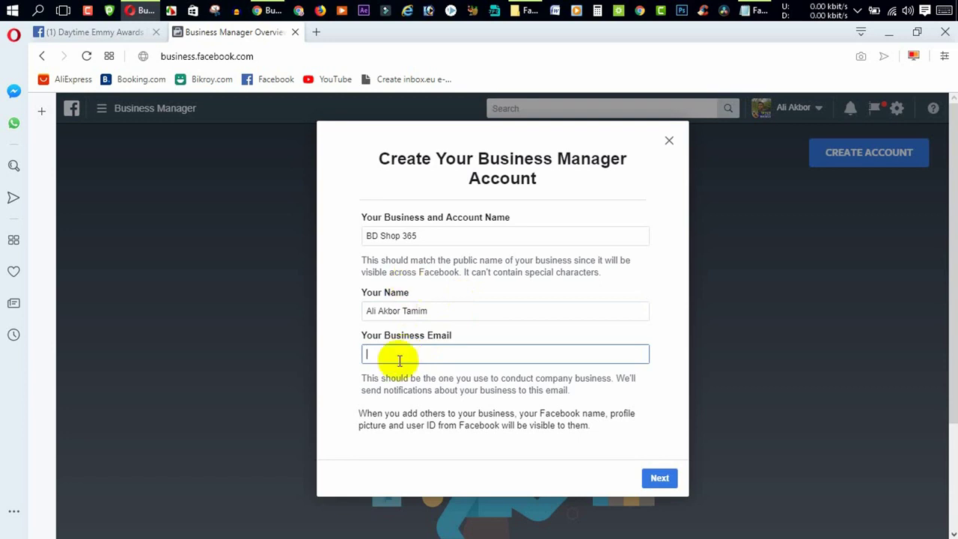
{"action": "key", "text": "ctrl+v"}
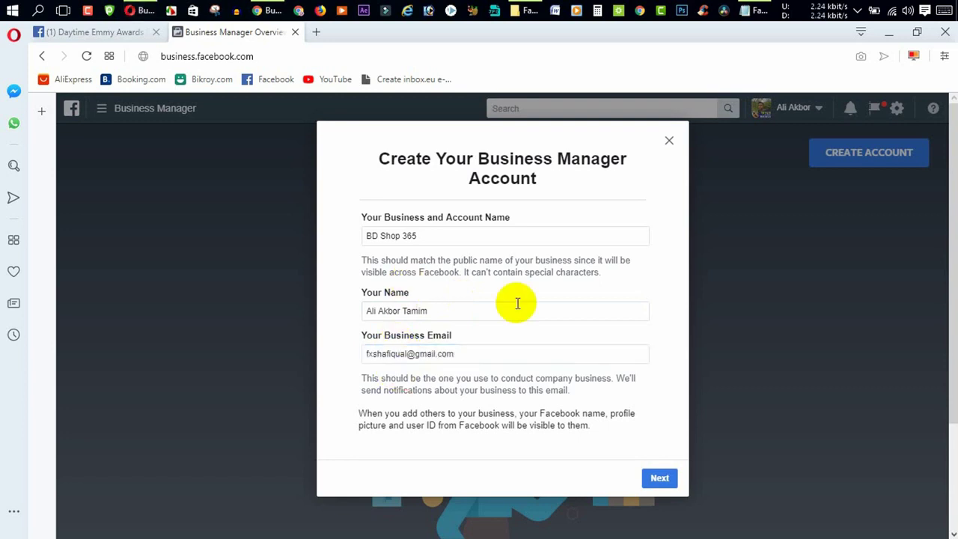
{"action": "left_click", "coordinate": [456, 354]}
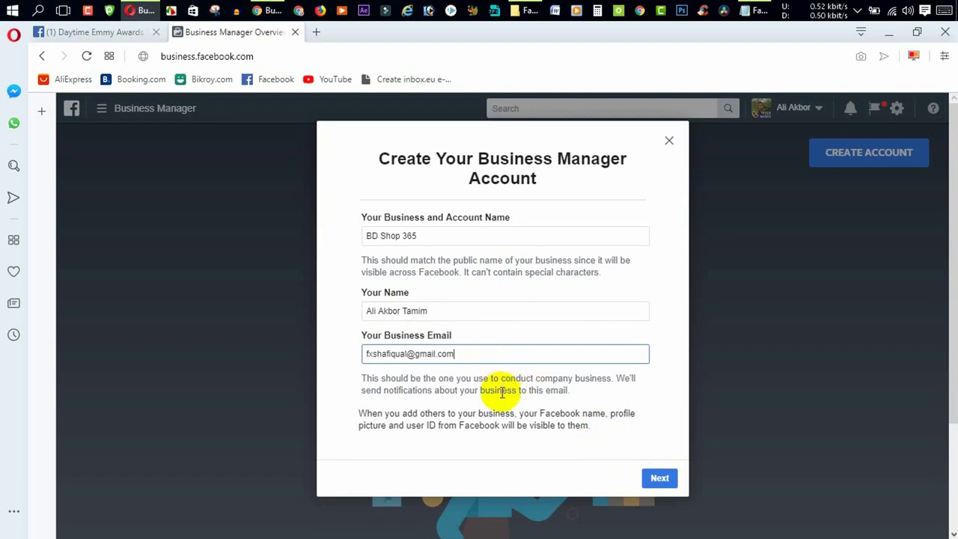
{"action": "left_click", "coordinate": [658, 481]}
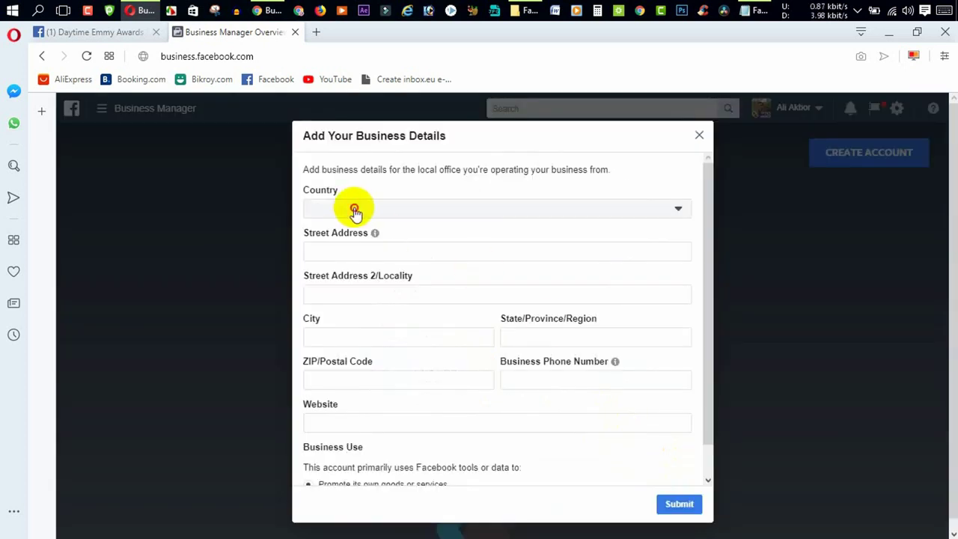
- Set the business's country to Bangladesh
{"action": "left_click", "coordinate": [356, 210]}
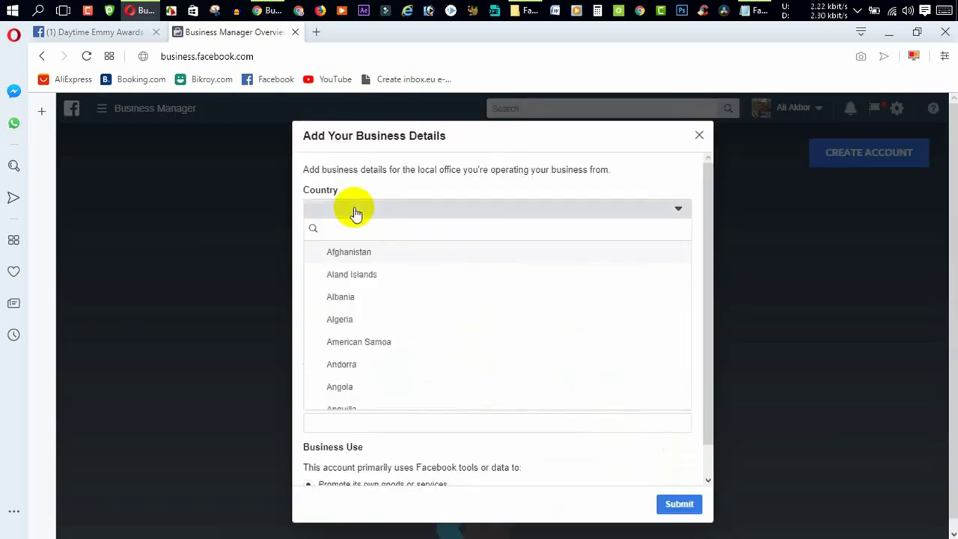
{"action": "scroll", "coordinate": [372, 339], "scroll_direction": "down", "scroll_amount": 2}
{"action": "scroll", "coordinate": [372, 340], "scroll_direction": "down", "scroll_amount": 3}
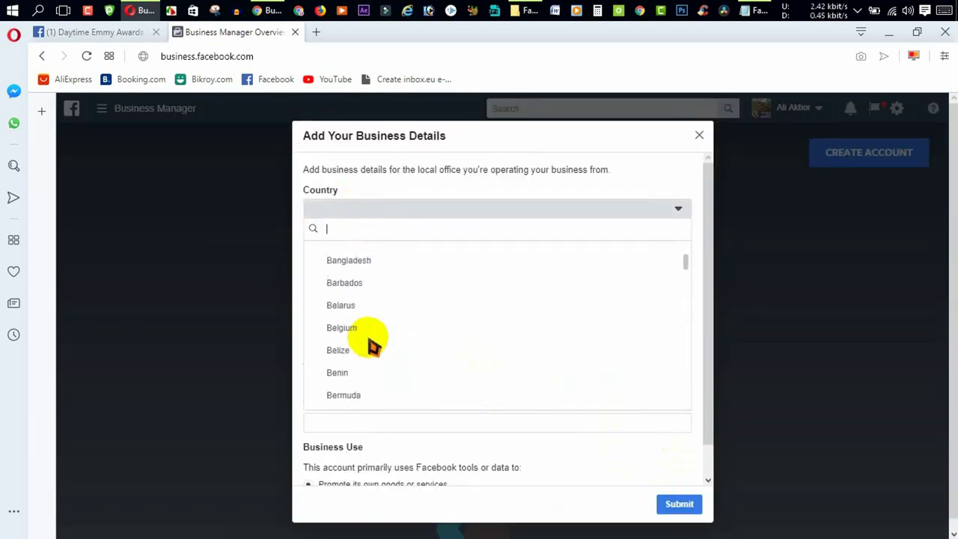
{"action": "scroll", "coordinate": [370, 338], "scroll_direction": "up", "scroll_amount": 1}
{"action": "left_click", "coordinate": [371, 337]}
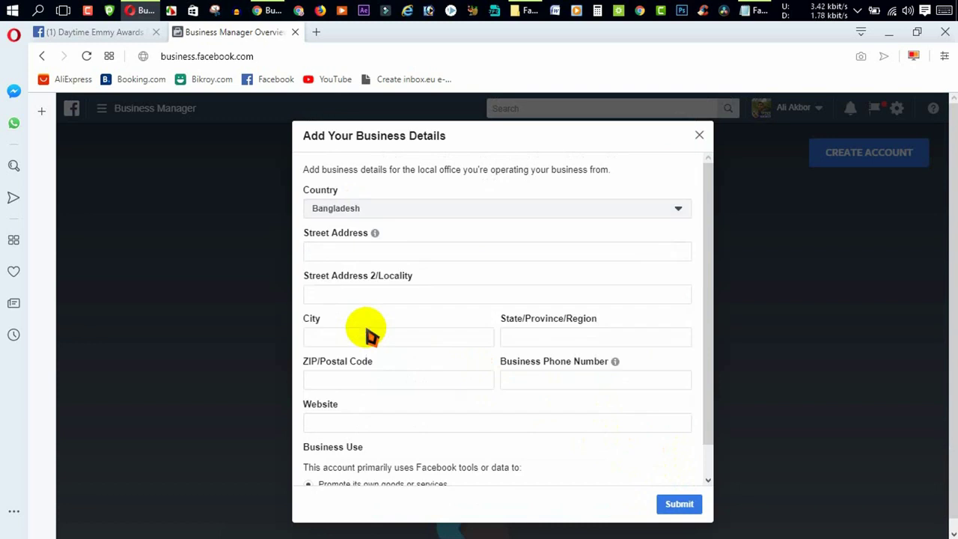
- Enter the business's house, road and area in the street address, leaving the second address line empty
{"action": "left_click", "coordinate": [358, 253]}
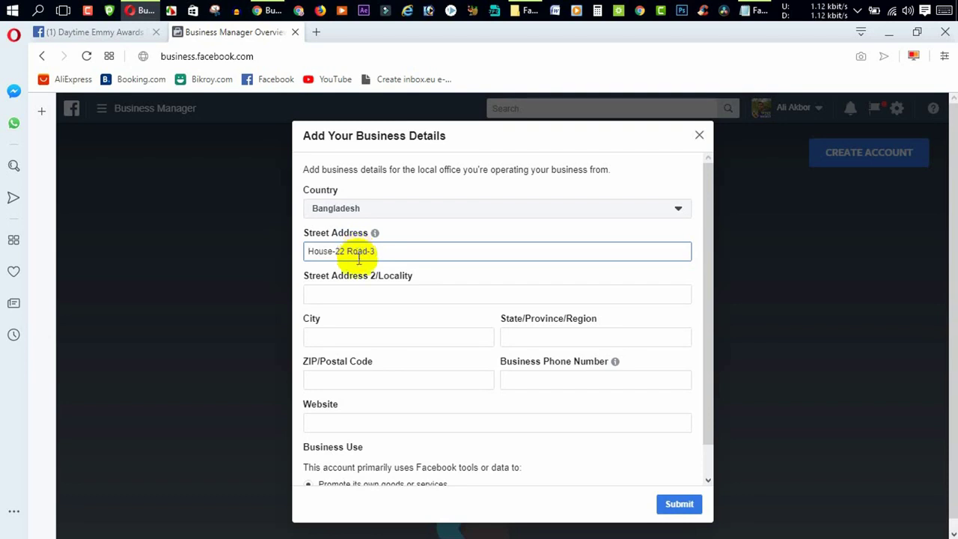
{"action": "left_click", "coordinate": [359, 293]}
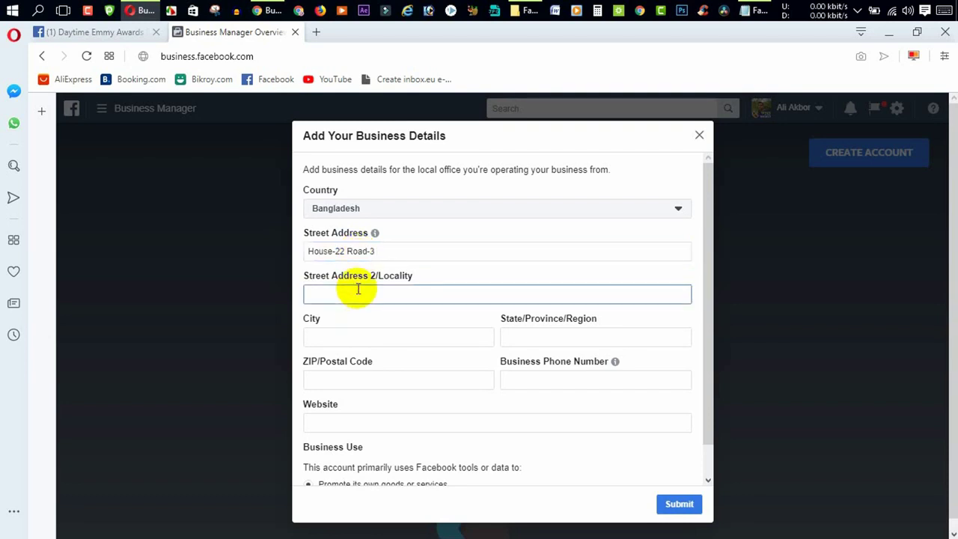
{"action": "left_click", "coordinate": [399, 249]}
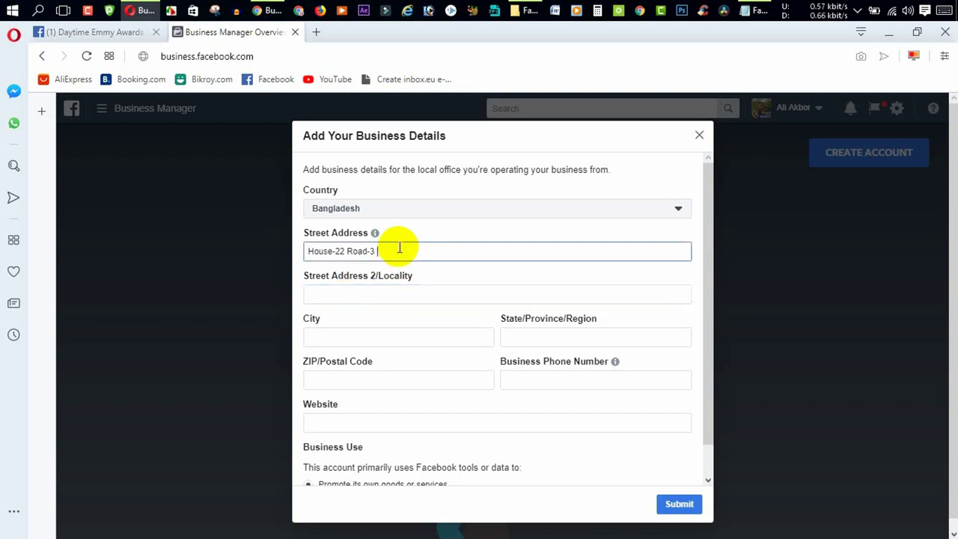
{"action": "left_click", "coordinate": [358, 302]}
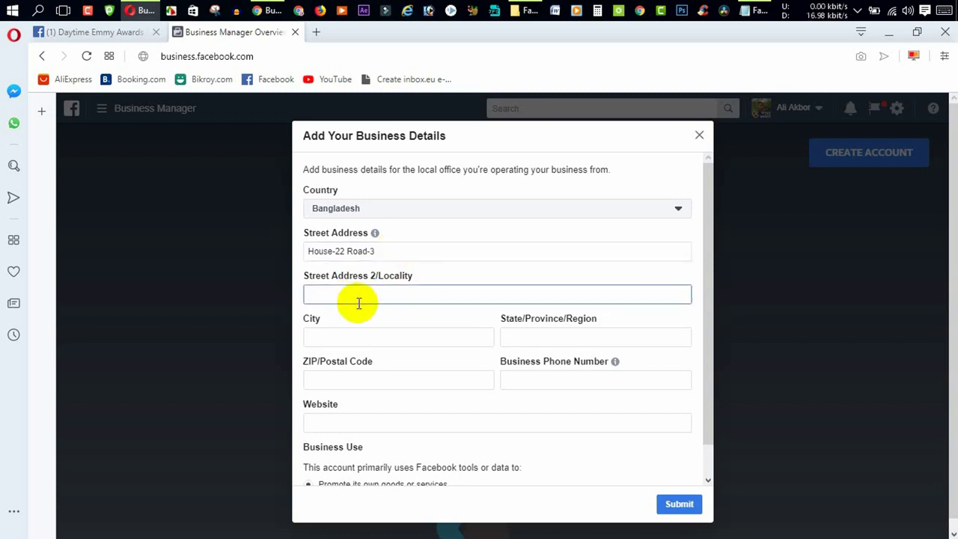
{"action": "left_click", "coordinate": [392, 252]}
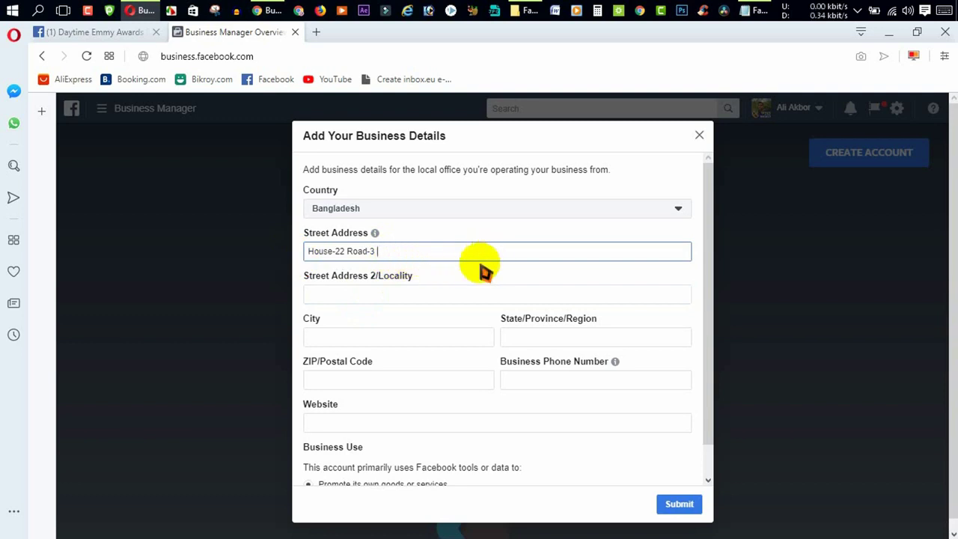
{"action": "left_click", "coordinate": [380, 291]}
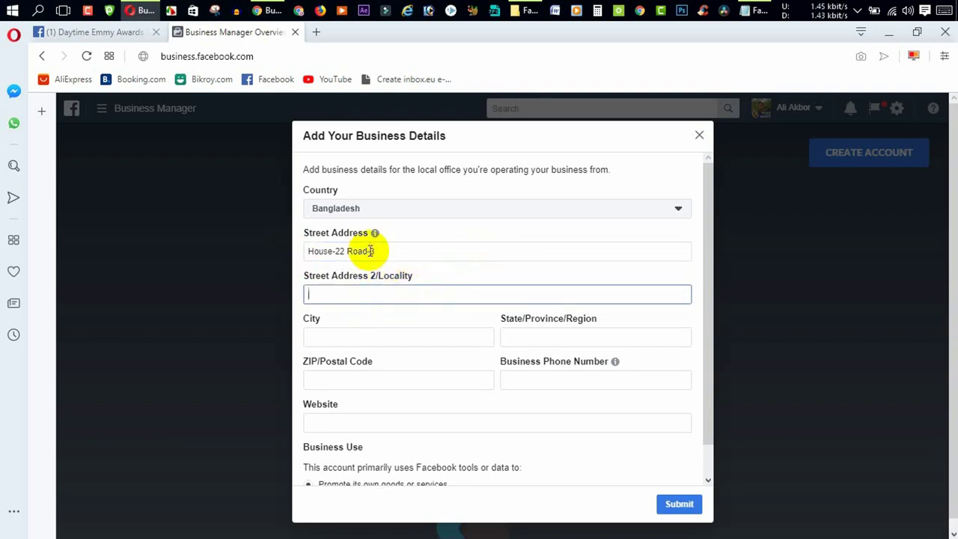
{"action": "left_click", "coordinate": [397, 255]}
{"action": "left_click", "coordinate": [386, 292]}
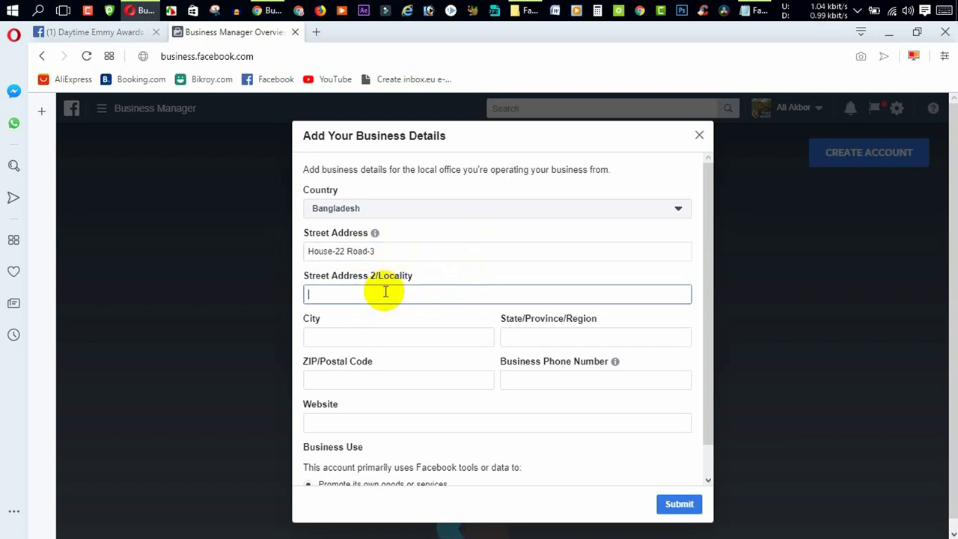
{"action": "left_click", "coordinate": [391, 252]}
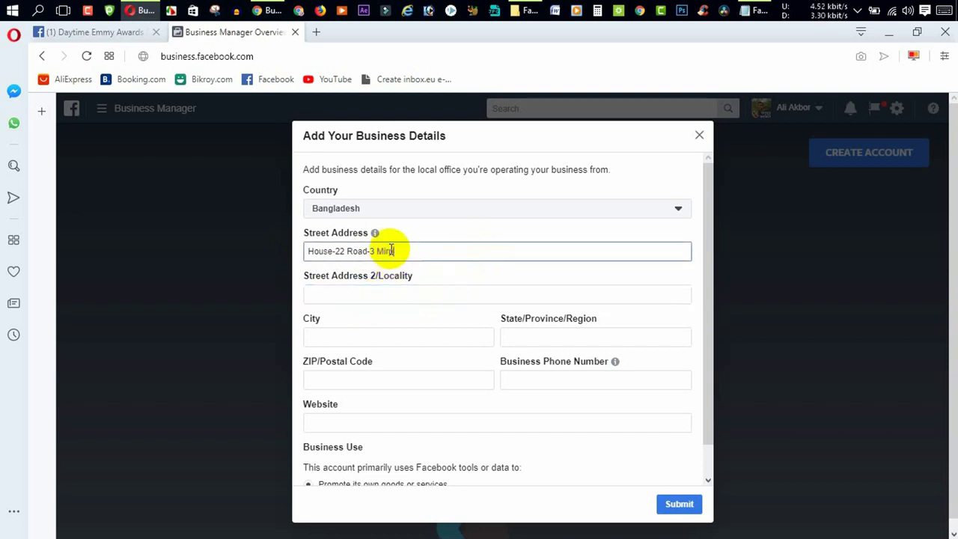
- Fill in the business's city, state or region, postal code and phone number
{"action": "left_click", "coordinate": [356, 334]}
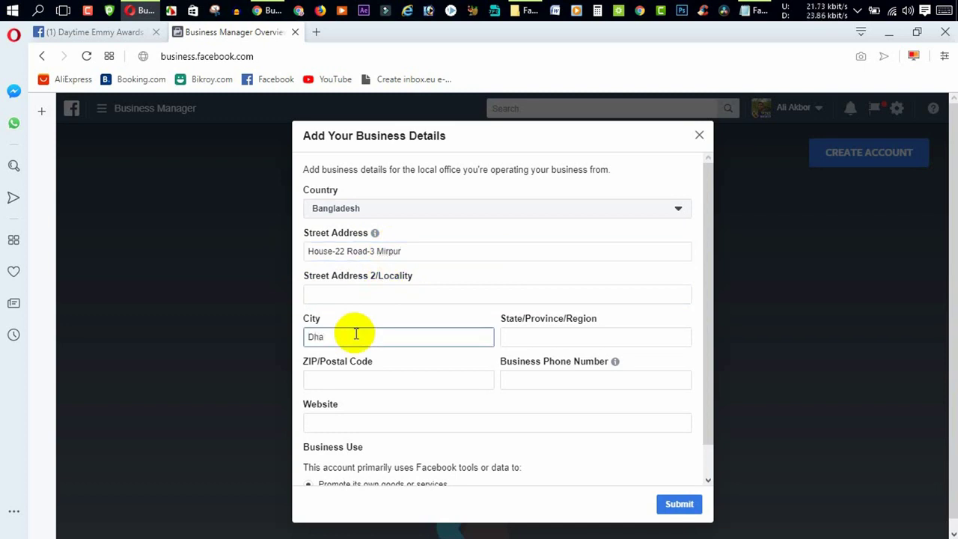
{"action": "left_click", "coordinate": [532, 334]}
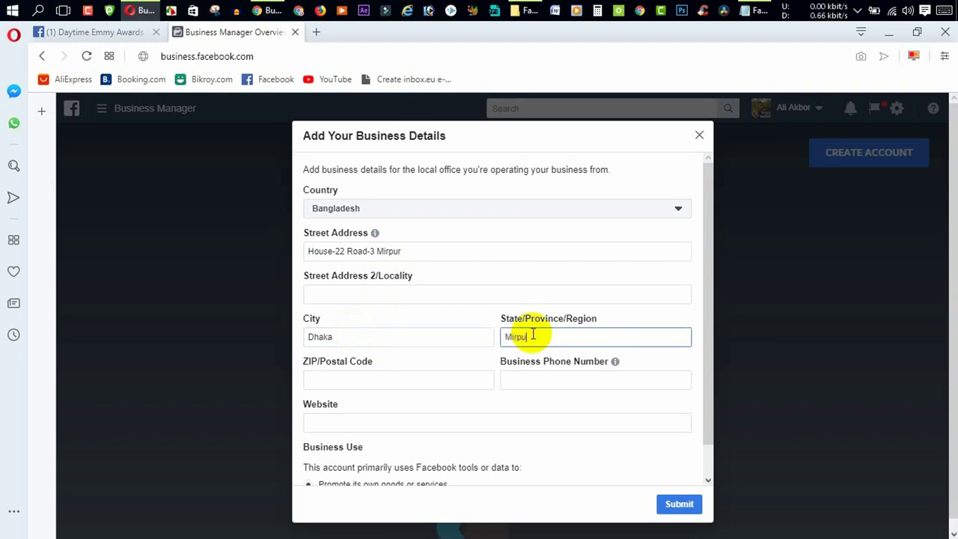
{"action": "left_click", "coordinate": [361, 382]}
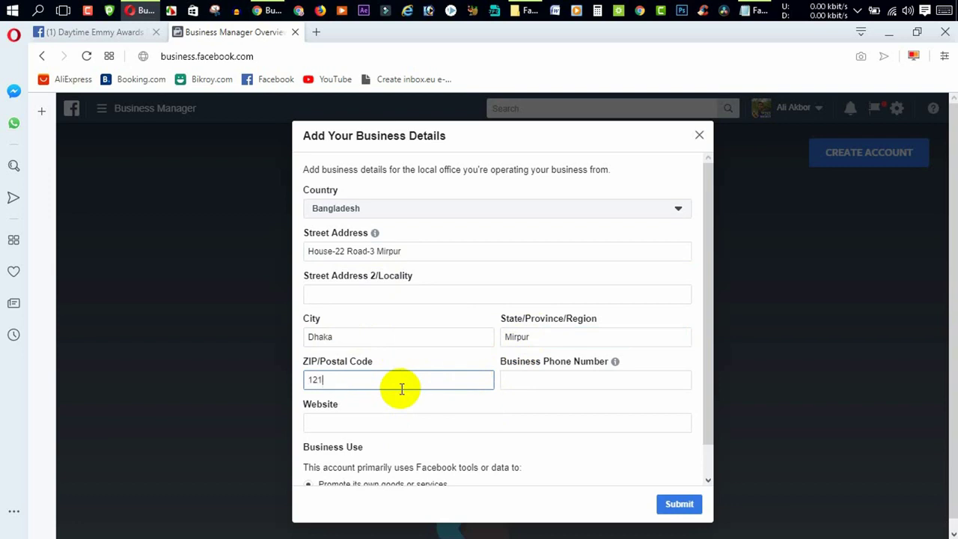
{"action": "left_click", "coordinate": [514, 380]}
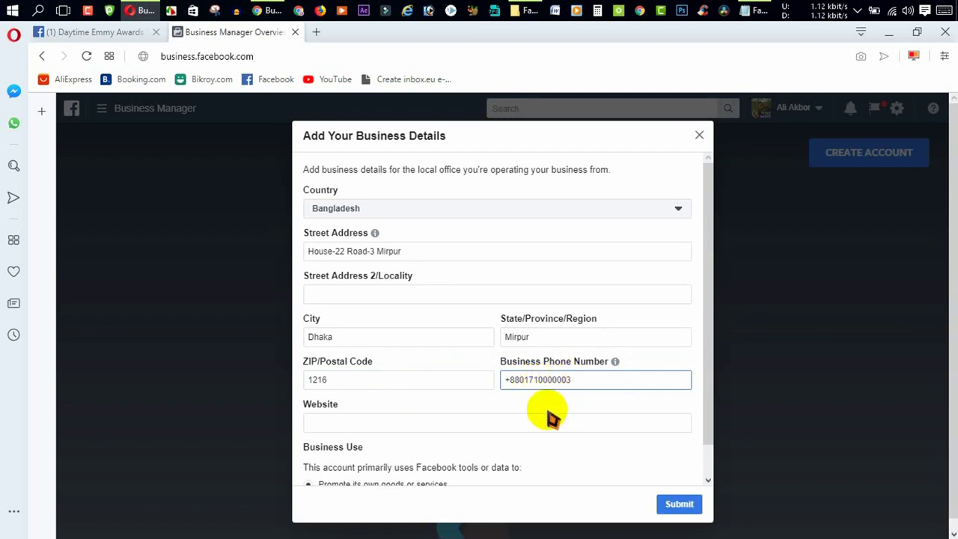
{"action": "left_click", "coordinate": [321, 424]}
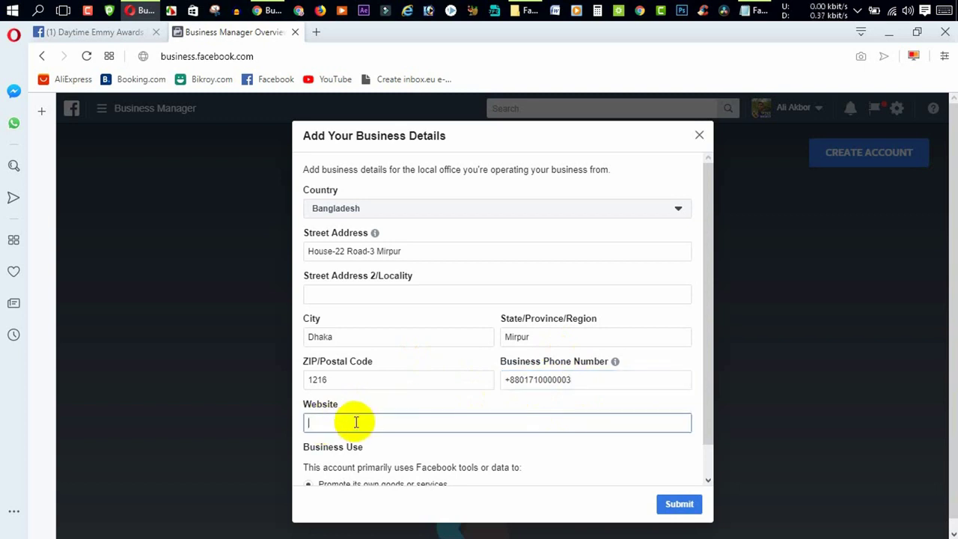
{"action": "mouse_move", "coordinate": [757, 11]}
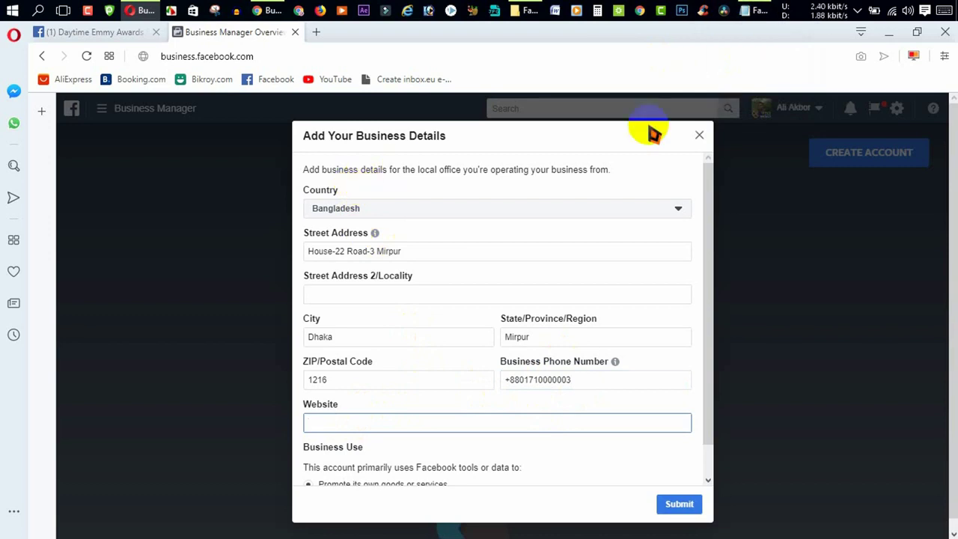
{"action": "left_click", "coordinate": [758, 11]}
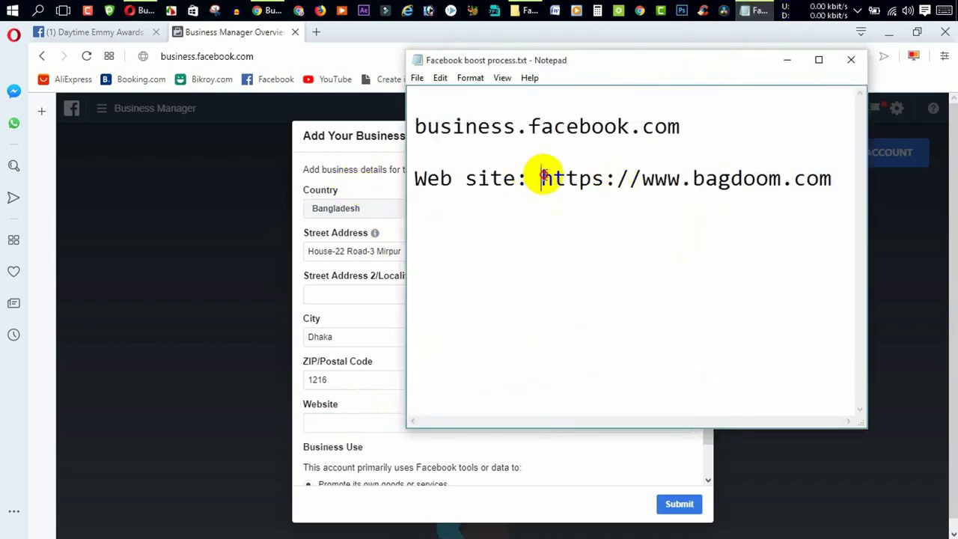
{"action": "left_click_drag", "start_coordinate": [547, 177], "coordinate": [882, 204]}
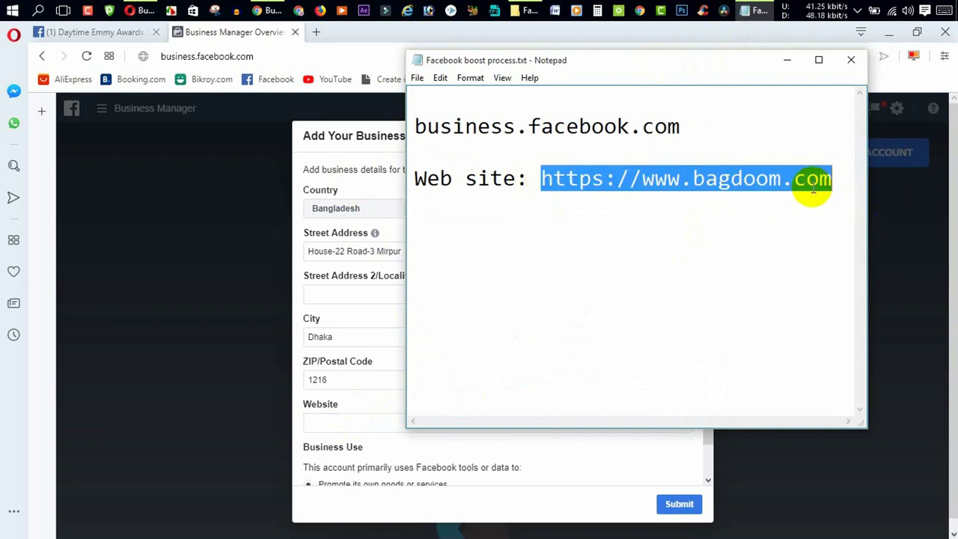
{"action": "left_click", "coordinate": [752, 166]}
{"action": "left_click_drag", "start_coordinate": [781, 178], "coordinate": [707, 179]}
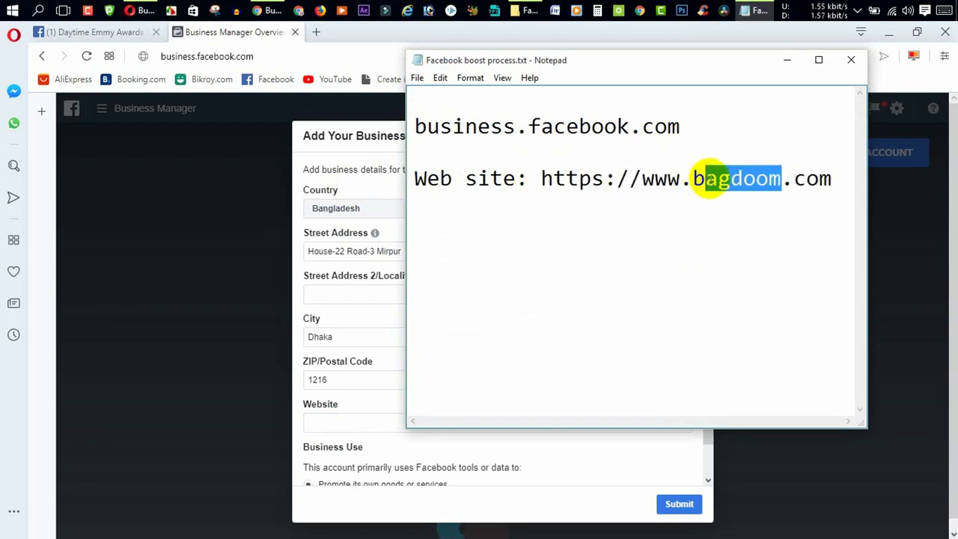
{"action": "type", "text": "dsop"}
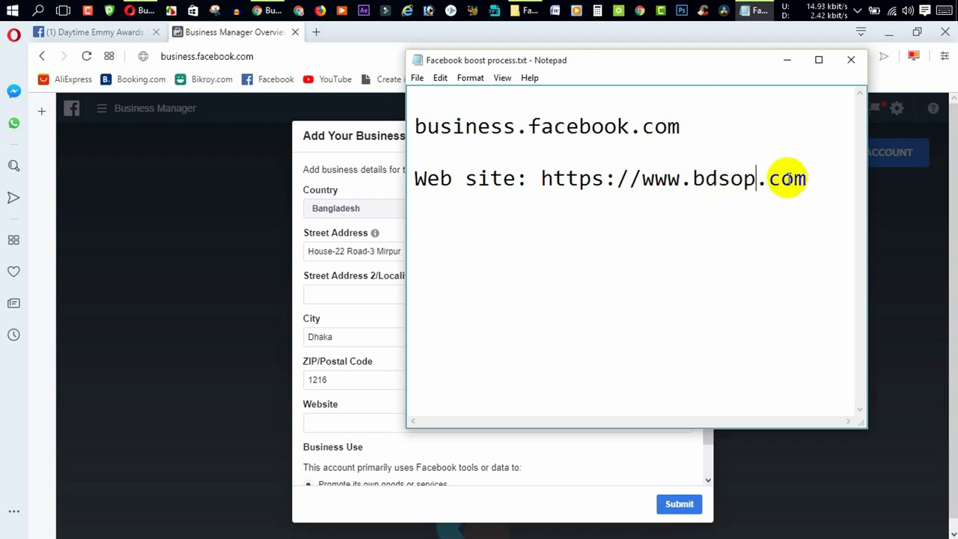
{"action": "left_click", "coordinate": [543, 178]}
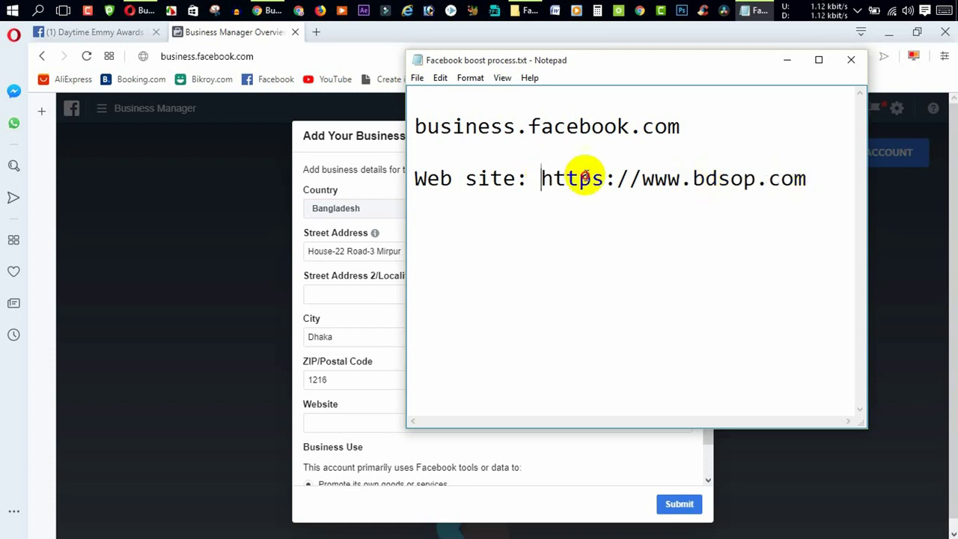
{"action": "left_click_drag", "start_coordinate": [542, 178], "coordinate": [807, 181]}
{"action": "right_click", "coordinate": [807, 183]}
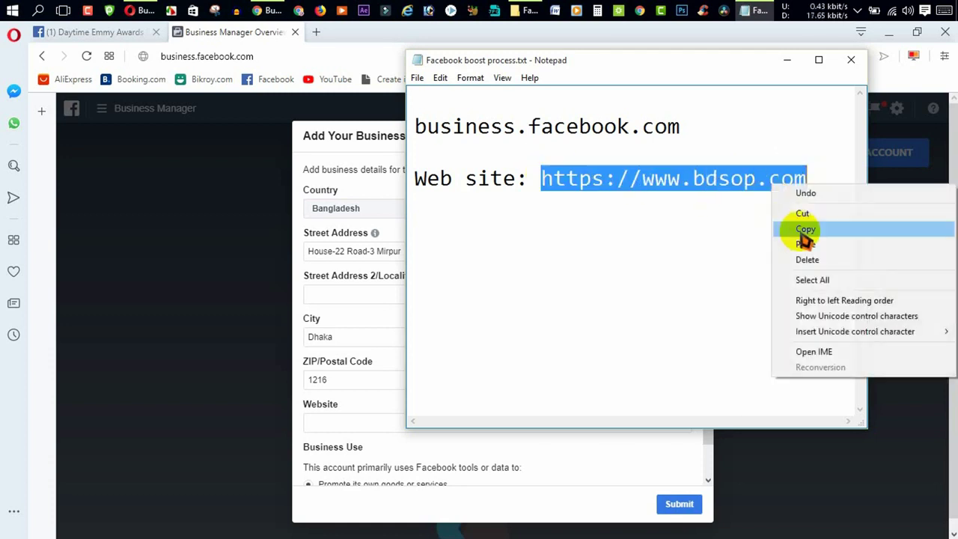
{"action": "left_click", "coordinate": [802, 232]}
{"action": "left_click", "coordinate": [334, 423]}
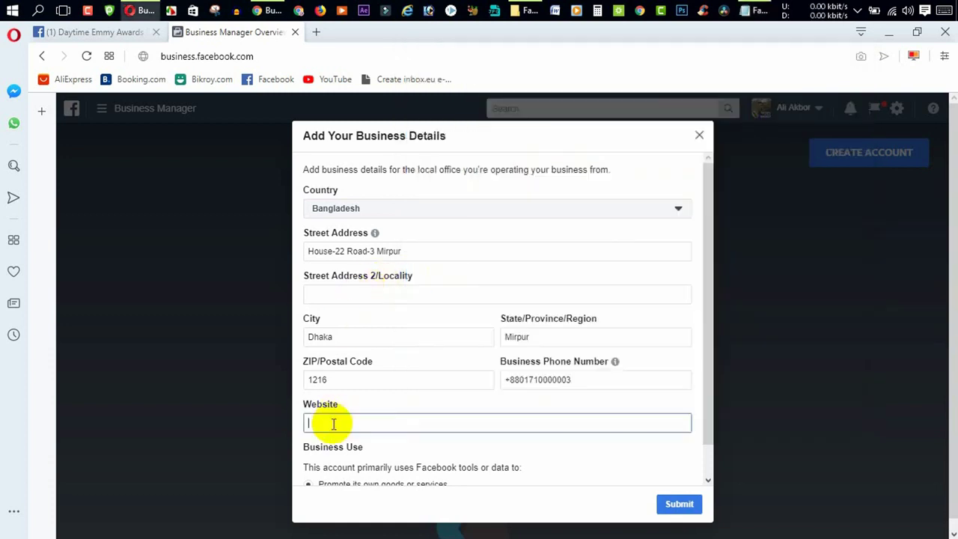
{"action": "right_click", "coordinate": [334, 423]}
{"action": "left_click", "coordinate": [388, 283]}
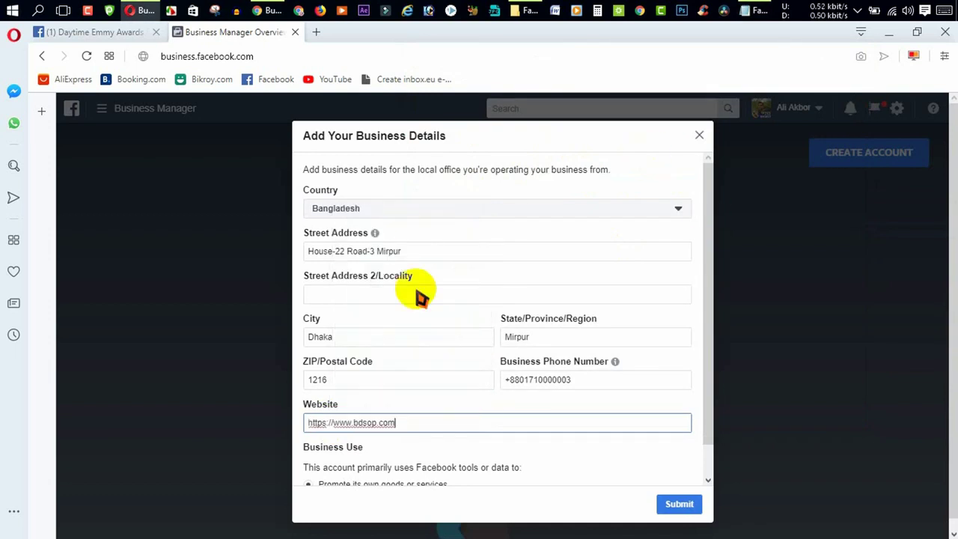
- Review the Business Use options and the completed business details form
{"action": "scroll", "coordinate": [438, 413], "scroll_direction": "down", "scroll_amount": 1}
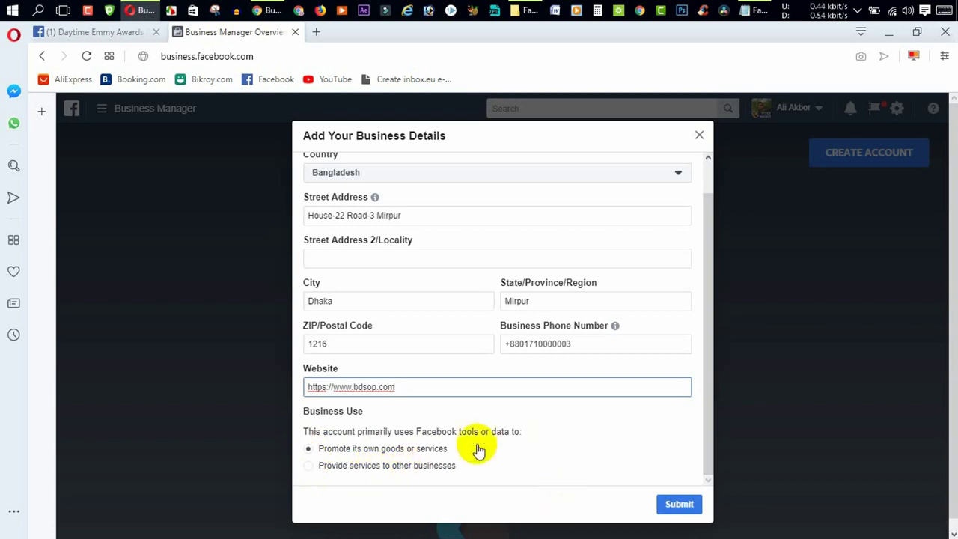
{"action": "scroll", "coordinate": [438, 442], "scroll_direction": "up", "scroll_amount": 1}
{"action": "scroll", "coordinate": [381, 475], "scroll_direction": "down", "scroll_amount": 1}
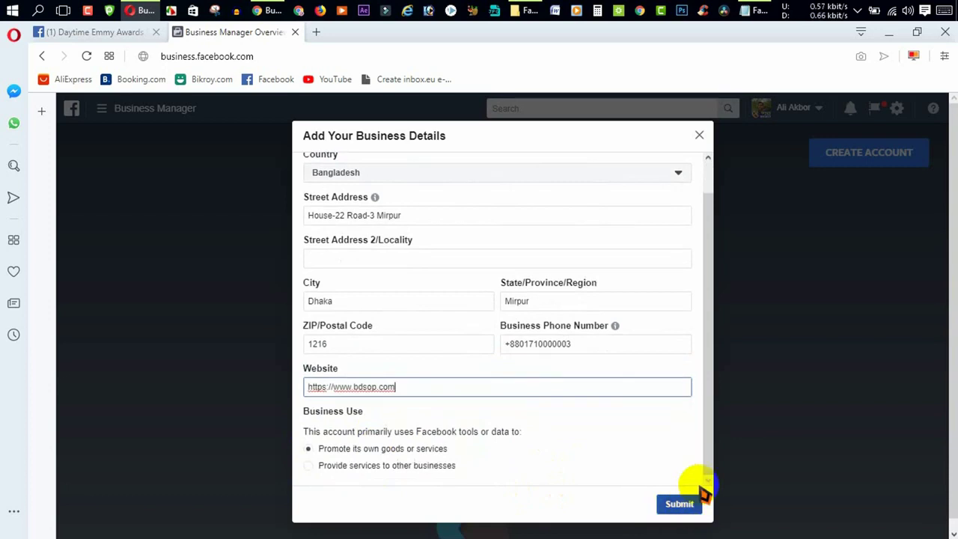
{"action": "scroll", "coordinate": [479, 378], "scroll_direction": "up", "scroll_amount": 1}
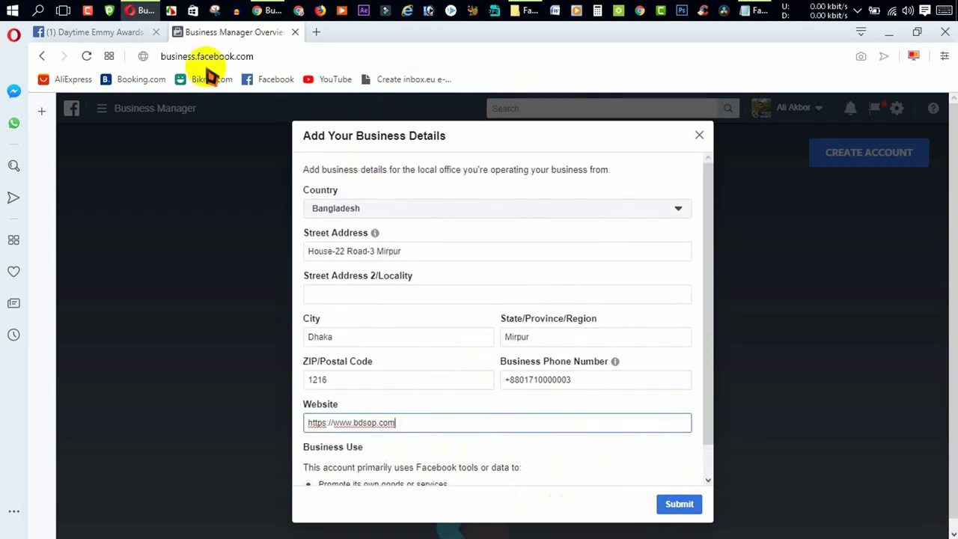
- Switch to Chrome, view the Gmail message about confirming the business email address, and return to the business details form in Opera
{"action": "left_click", "coordinate": [267, 10]}
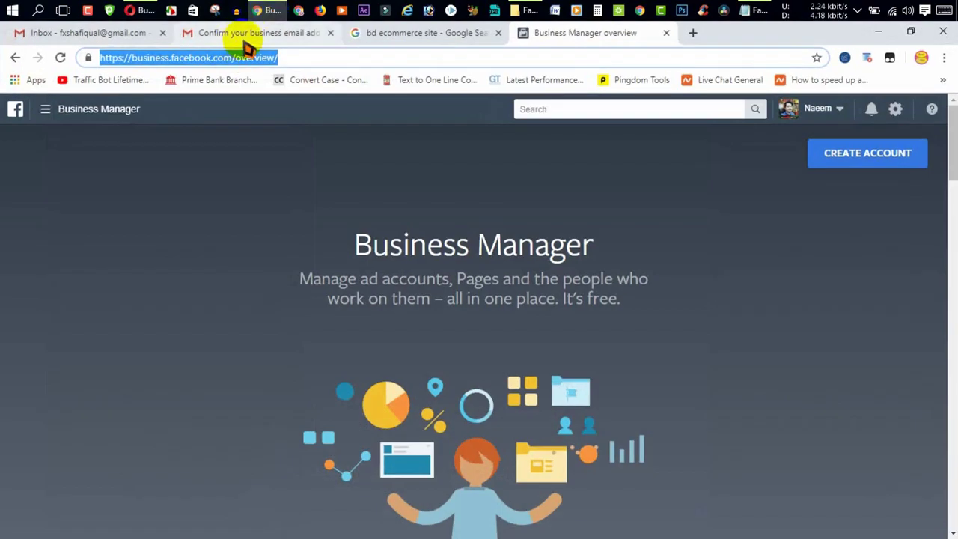
{"action": "left_click", "coordinate": [247, 36]}
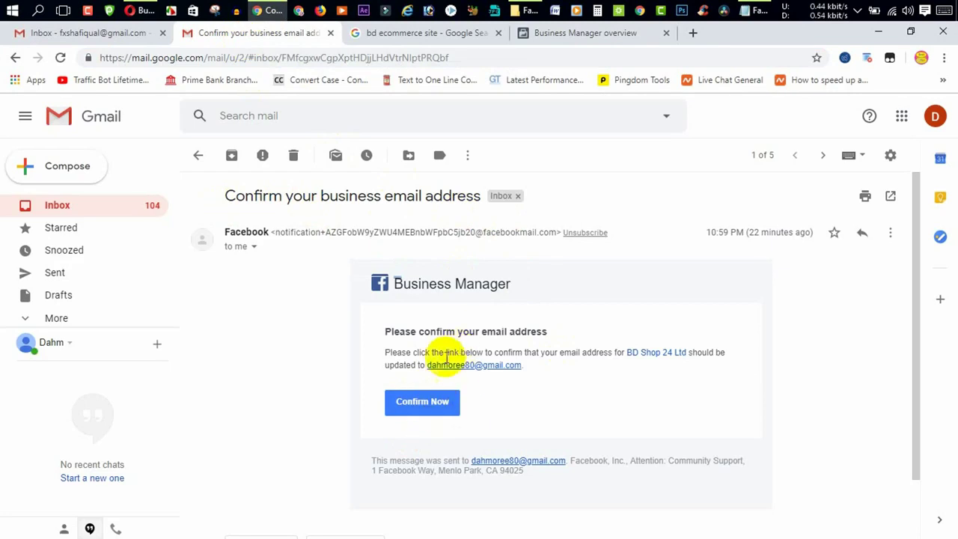
{"action": "left_click", "coordinate": [274, 10]}
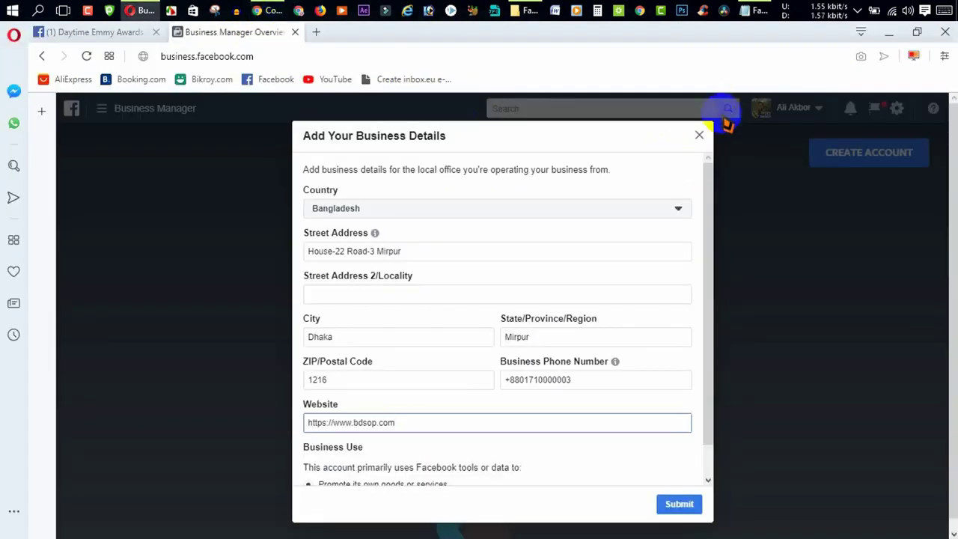
- Close the business details form without submitting it and reload business.facebook.com
{"action": "left_click", "coordinate": [699, 136]}
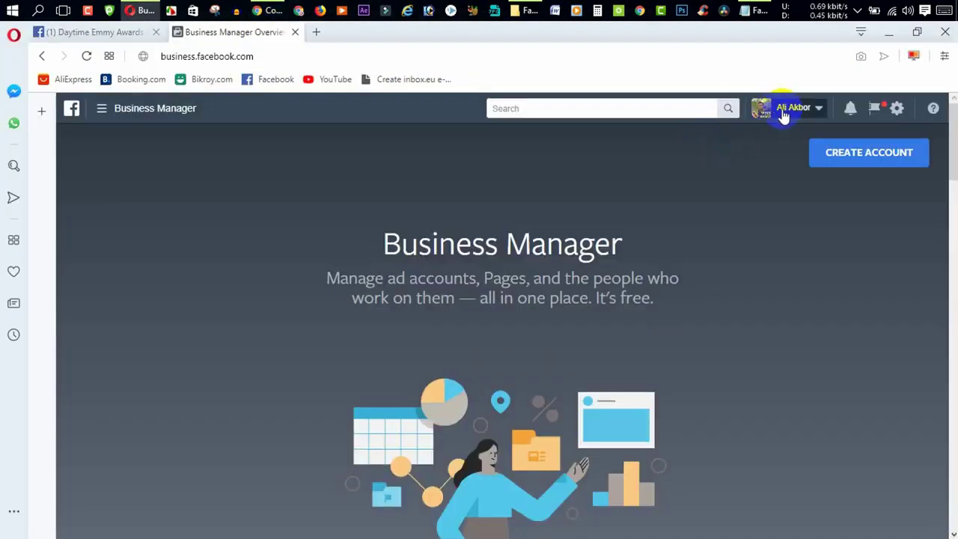
{"action": "left_click", "coordinate": [262, 53]}
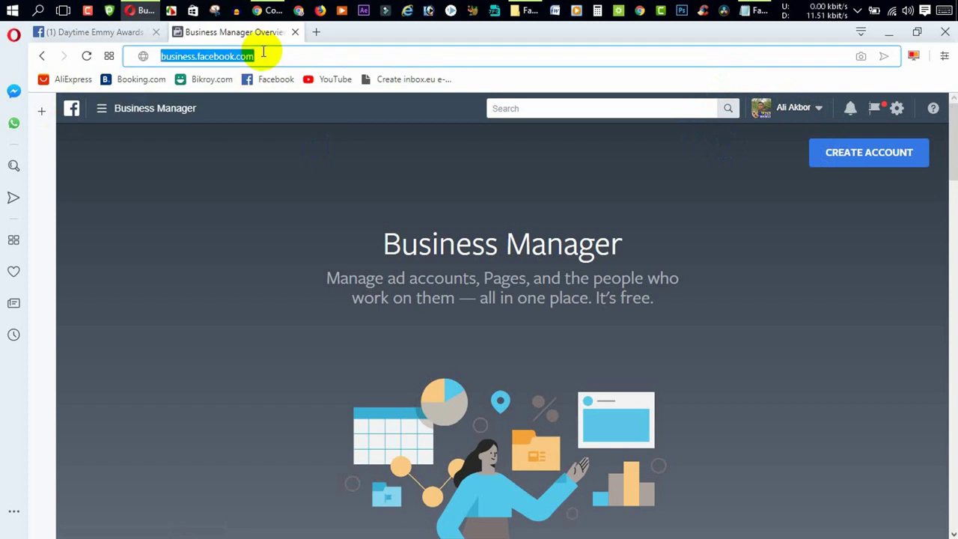
{"action": "key", "text": "Return"}
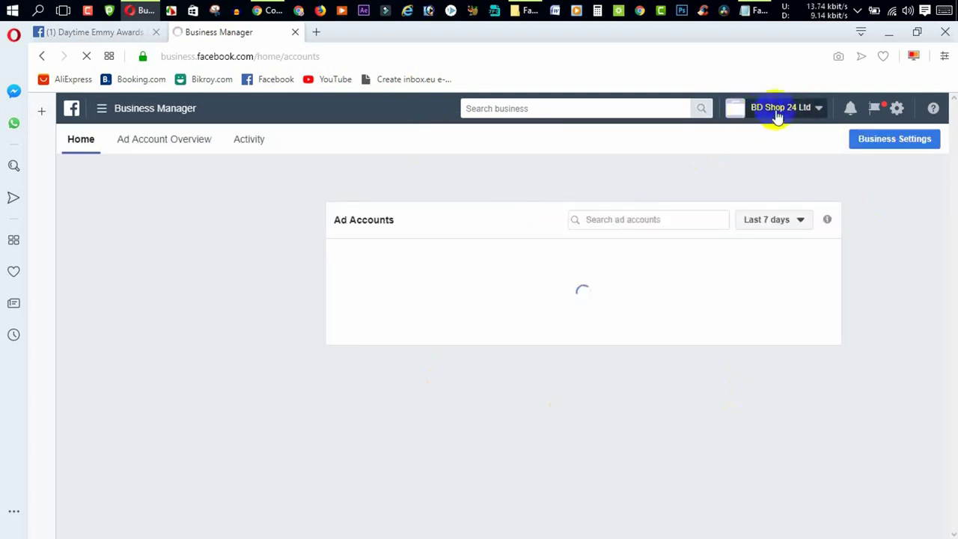
- Open the Business Settings of BD Shop 24 Ltd and show its ad accounts
{"action": "left_click", "coordinate": [778, 114]}
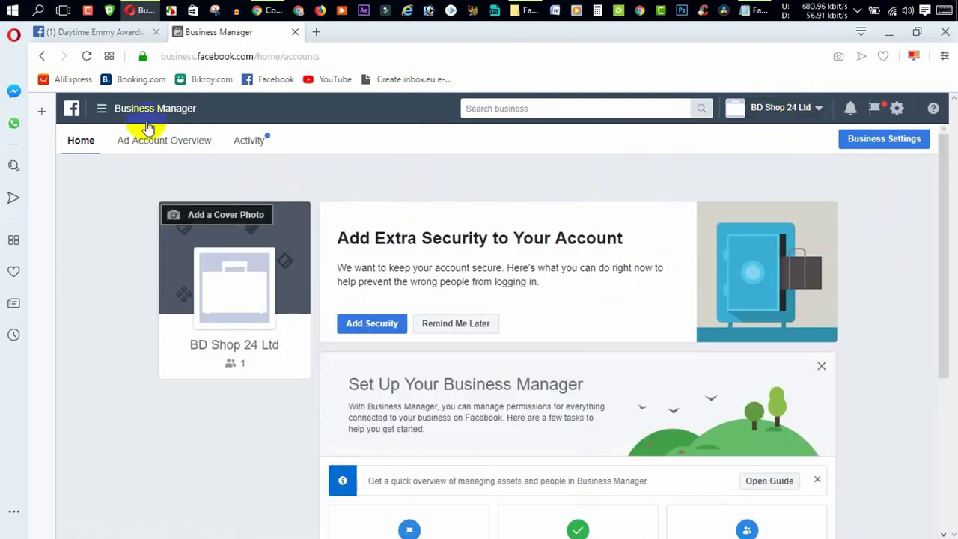
{"action": "left_click", "coordinate": [100, 112]}
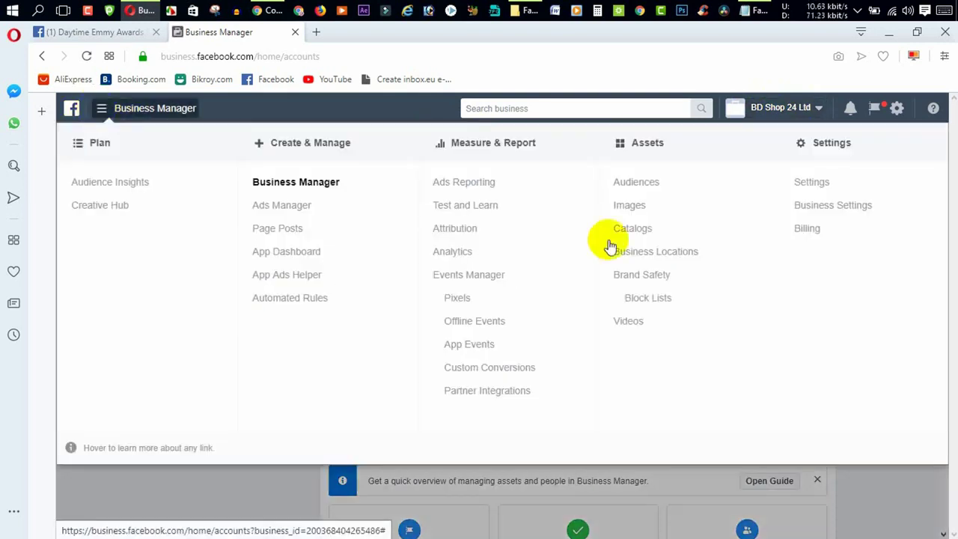
{"action": "left_click", "coordinate": [831, 209]}
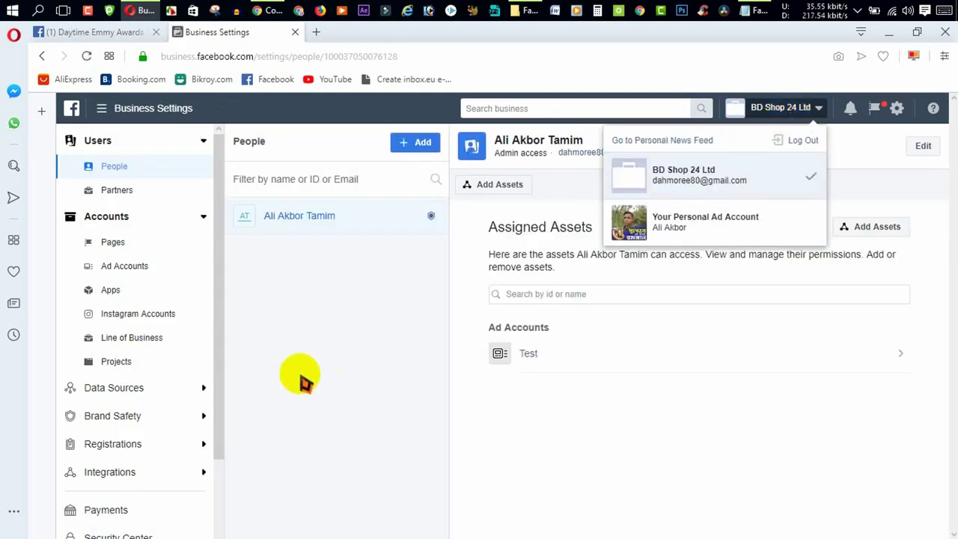
{"action": "left_click", "coordinate": [304, 383]}
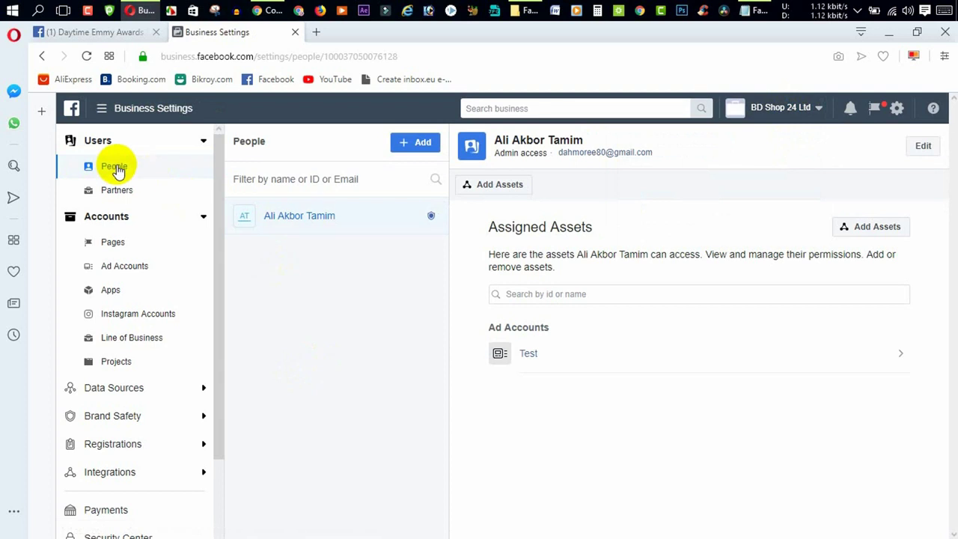
{"action": "left_click", "coordinate": [105, 276]}
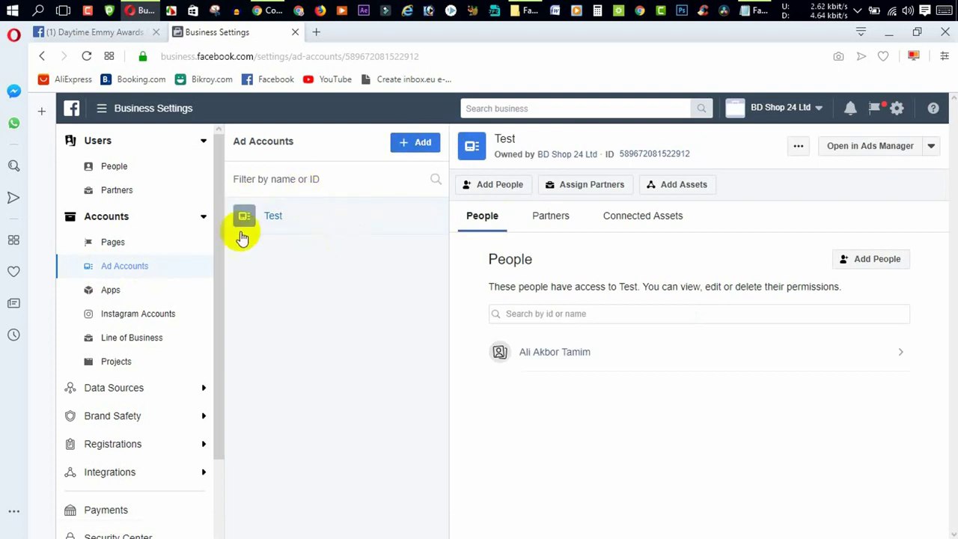
- Examine the form for creating a new ad account and cancel it without entering a name
{"action": "left_click", "coordinate": [410, 149]}
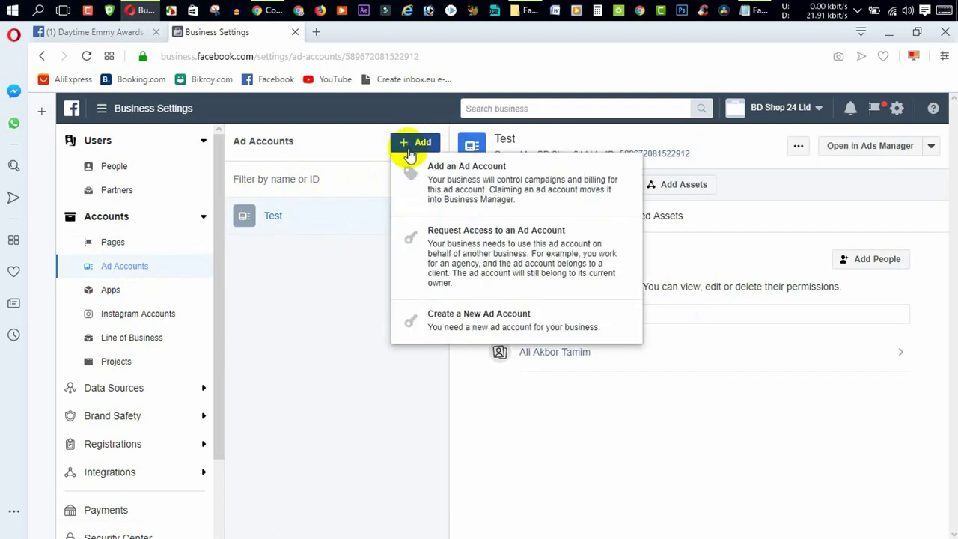
{"action": "left_click", "coordinate": [445, 333]}
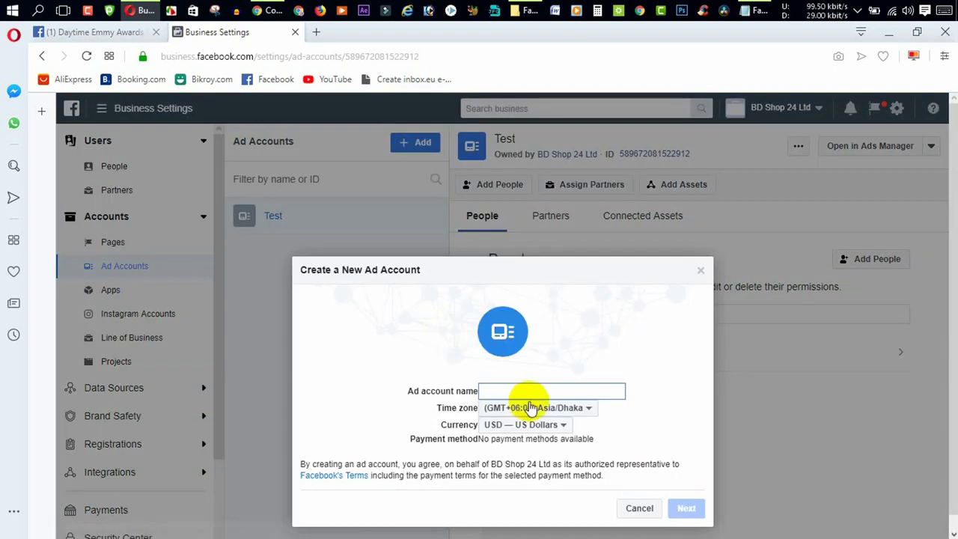
{"action": "triple_click", "coordinate": [524, 267]}
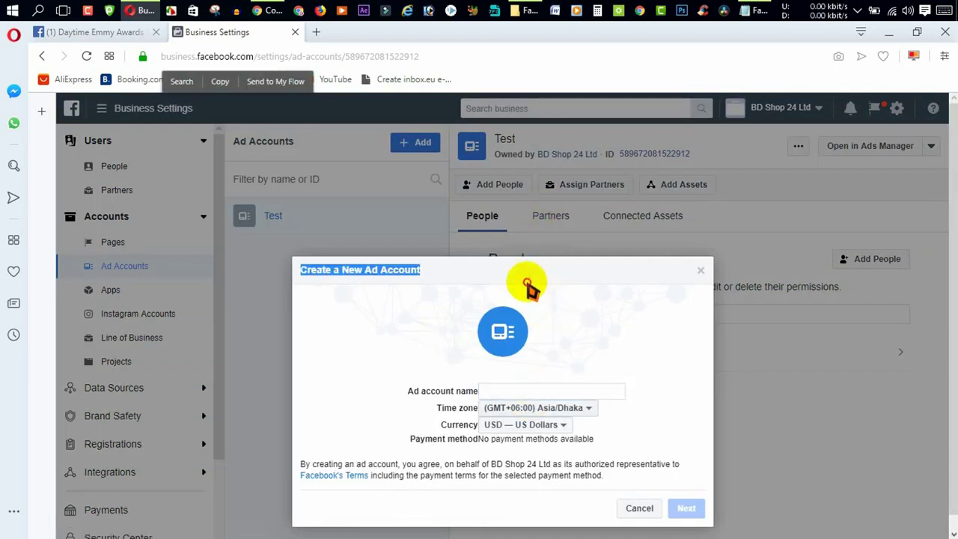
{"action": "left_click", "coordinate": [495, 381]}
{"action": "left_click", "coordinate": [507, 389]}
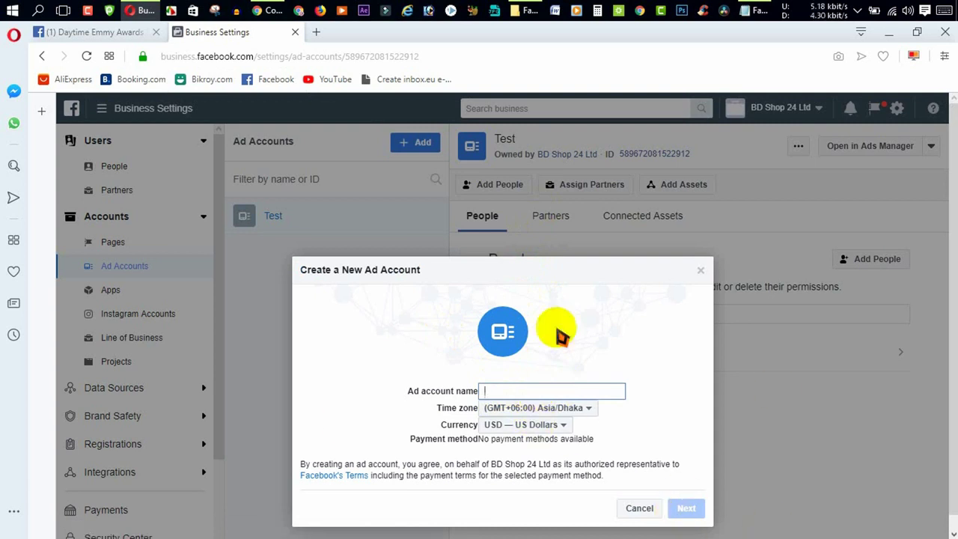
{"action": "left_click", "coordinate": [639, 508]}
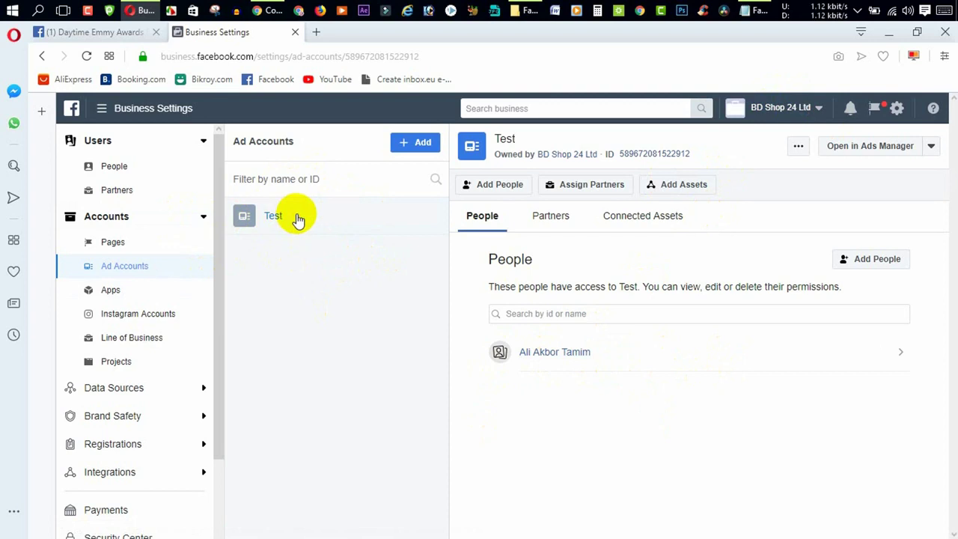
- Open the Test ad account in Ads Manager
{"action": "left_click", "coordinate": [859, 152]}
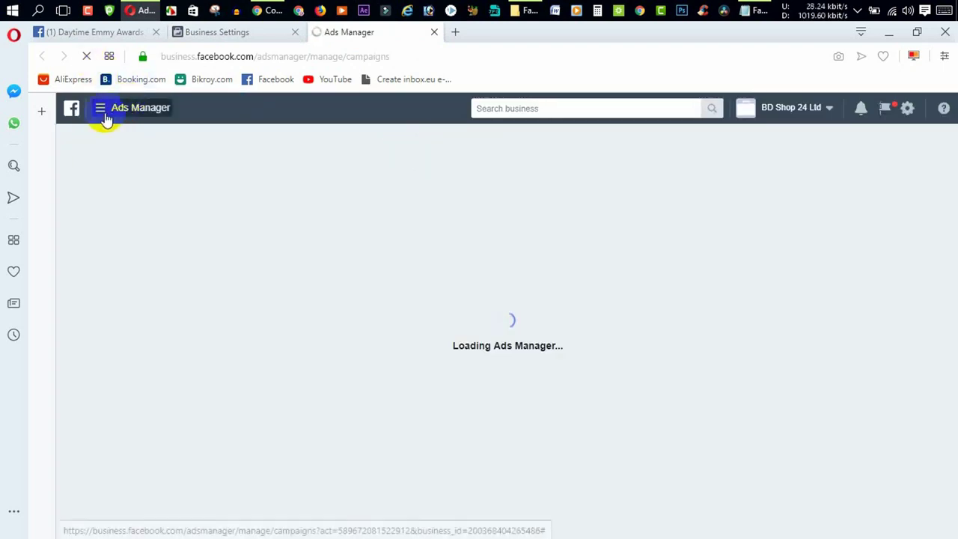
{"action": "mouse_move", "coordinate": [104, 119]}
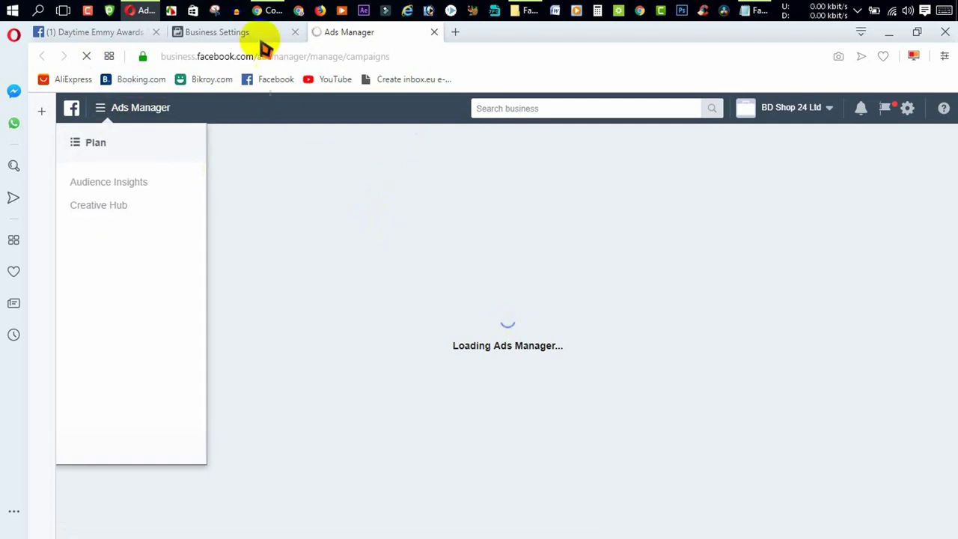
{"action": "left_click", "coordinate": [247, 34]}
{"action": "left_click", "coordinate": [382, 33]}
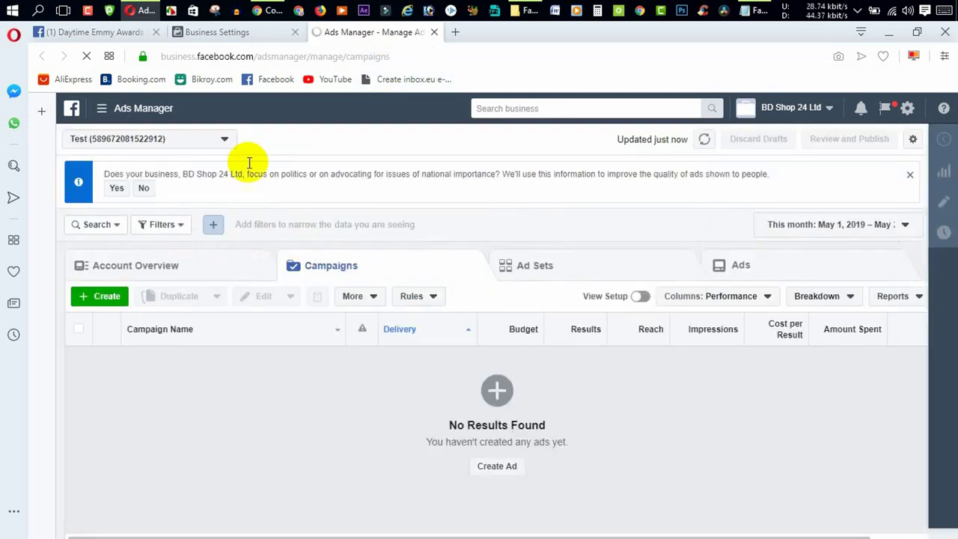
- Show the list of personal and business ad accounts available in Ads Manager
{"action": "left_click", "coordinate": [182, 144]}
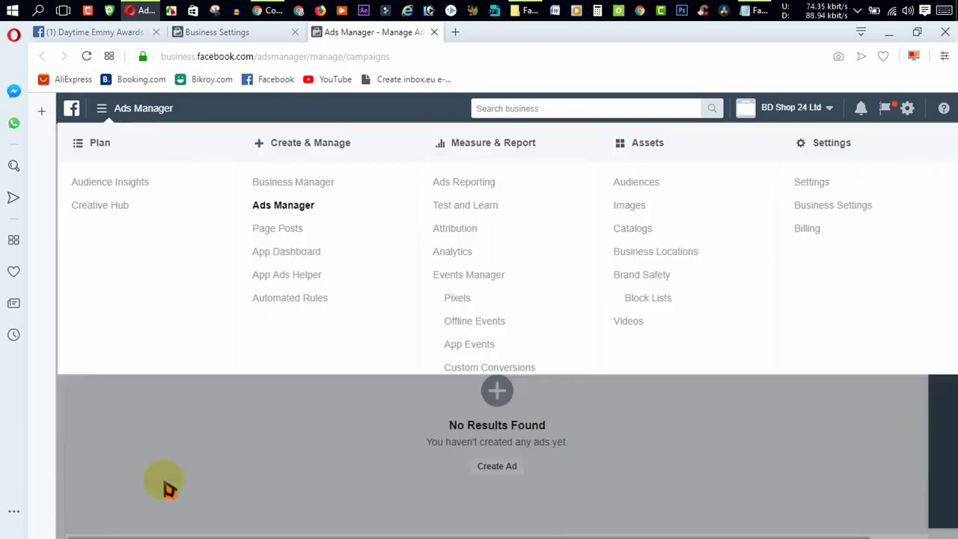
{"action": "left_click", "coordinate": [166, 487]}
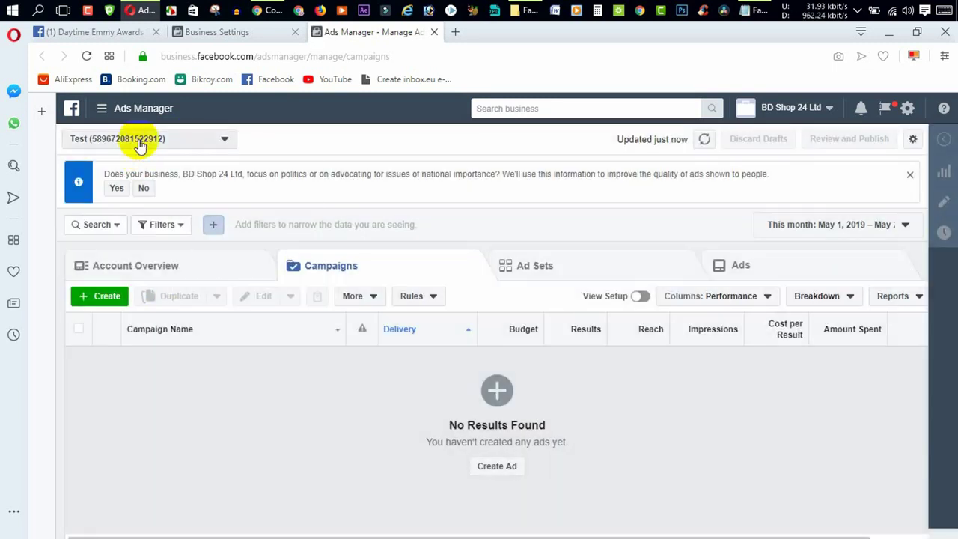
{"action": "left_click", "coordinate": [140, 143]}
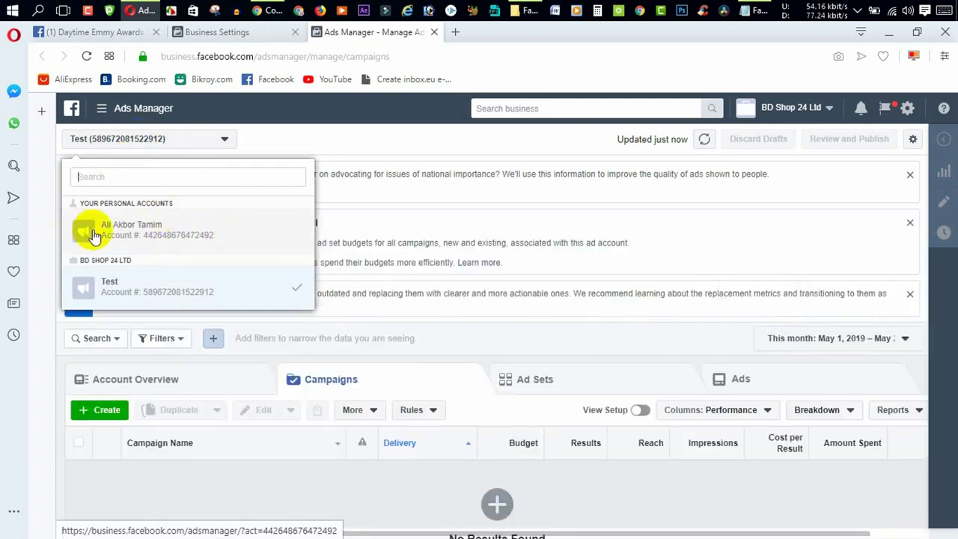
- Look at the HI EVERYONE post on the Daytime Emmy Awards Live page and return to Ads Manager
{"action": "left_click", "coordinate": [69, 38]}
{"action": "scroll", "coordinate": [494, 434], "scroll_direction": "down", "scroll_amount": 5}
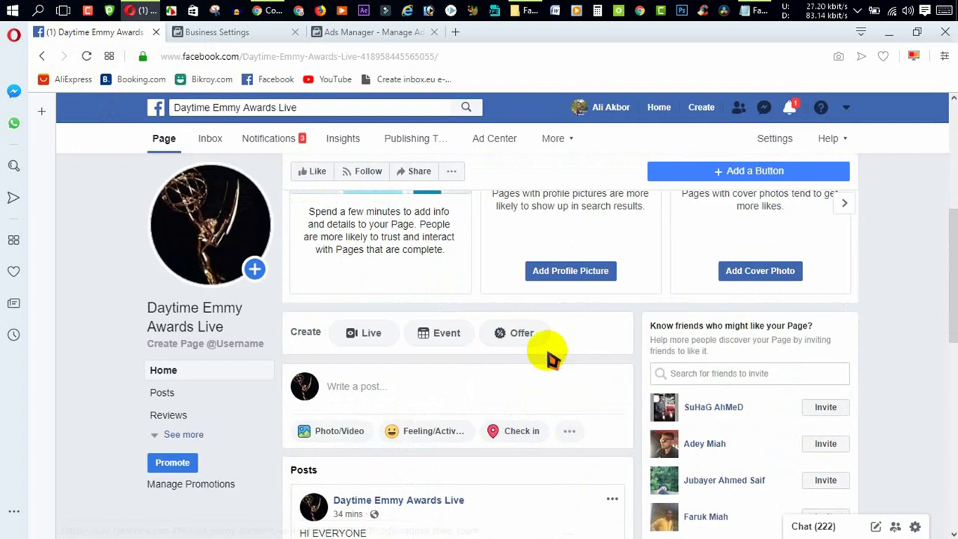
{"action": "scroll", "coordinate": [550, 367], "scroll_direction": "down", "scroll_amount": 3}
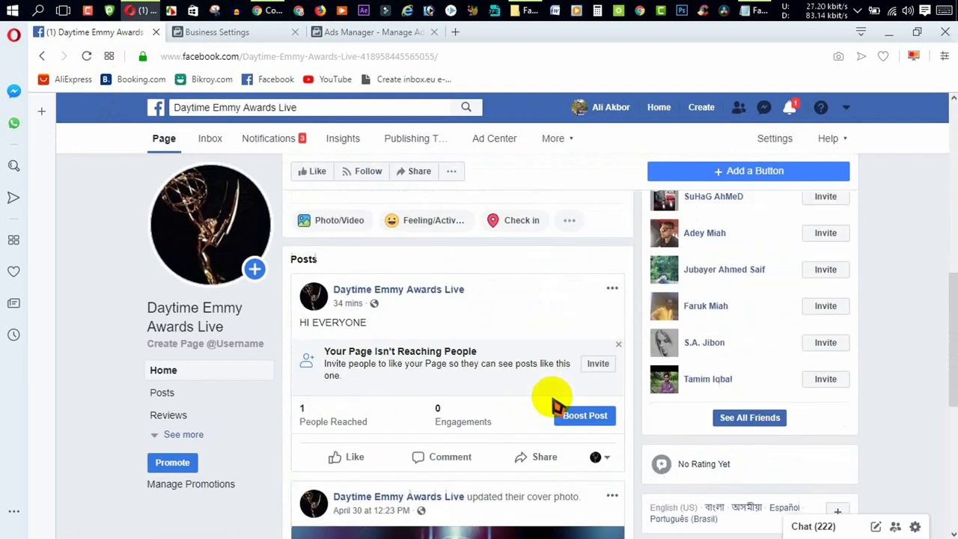
{"action": "left_click", "coordinate": [247, 35]}
{"action": "left_click", "coordinate": [342, 33]}
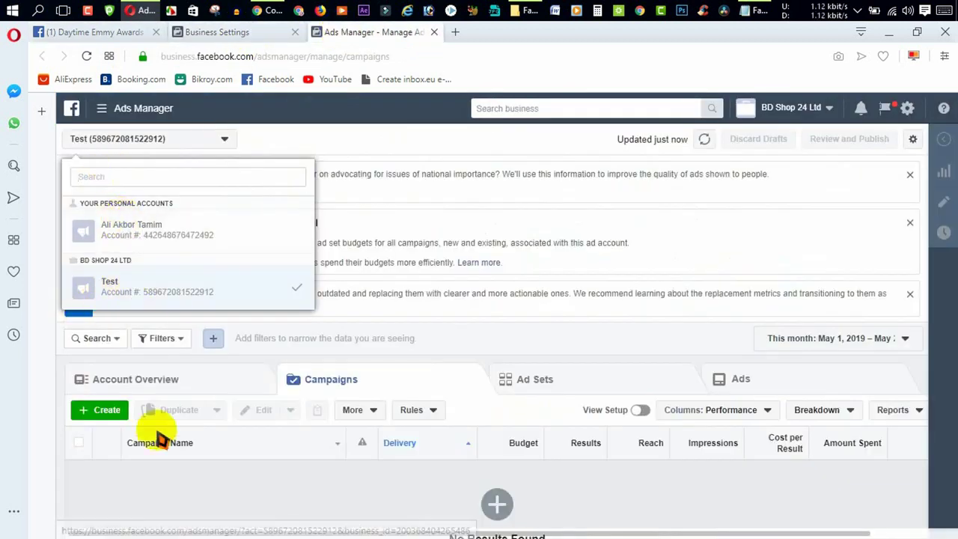
{"action": "left_click", "coordinate": [225, 490]}
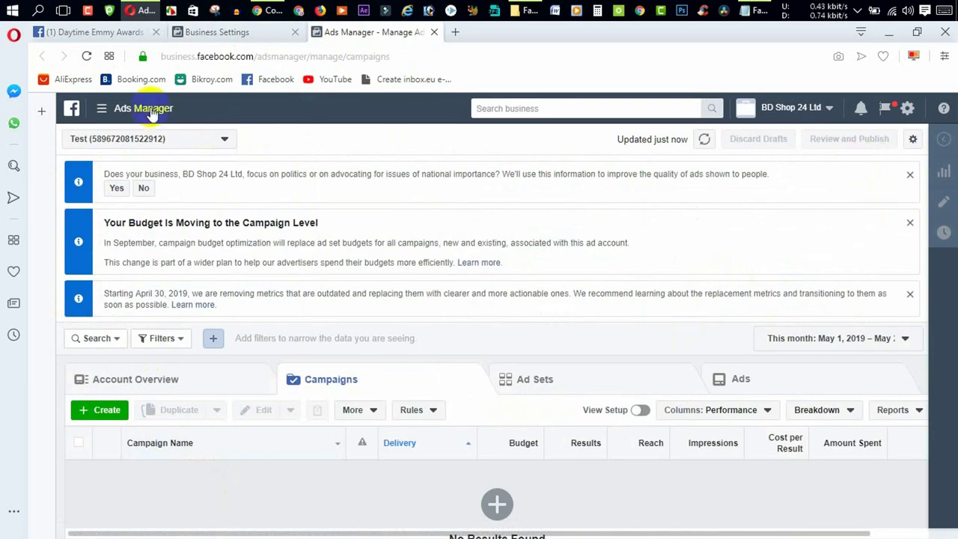
- Open the billing page of the Test ad account and check the list of available ad accounts there
{"action": "left_click", "coordinate": [179, 145]}
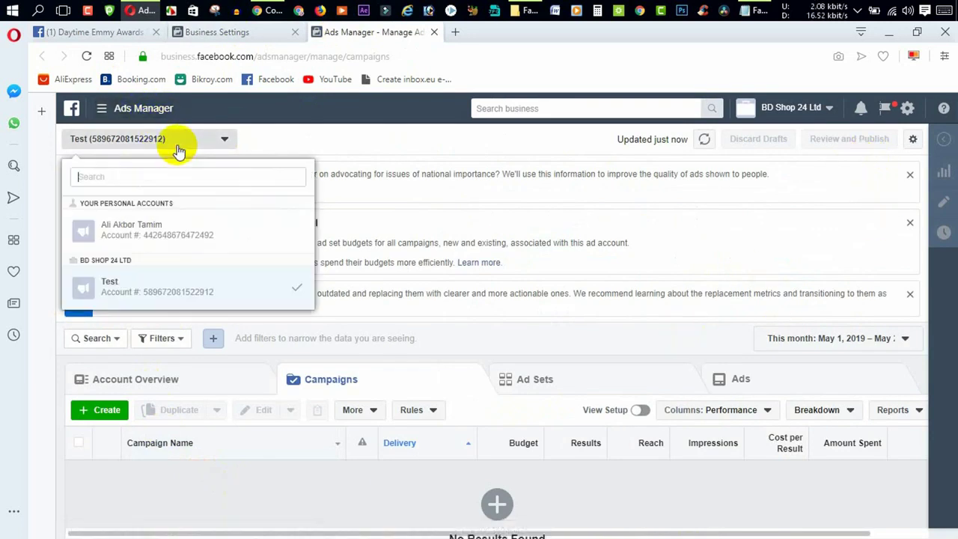
{"action": "left_click", "coordinate": [180, 146]}
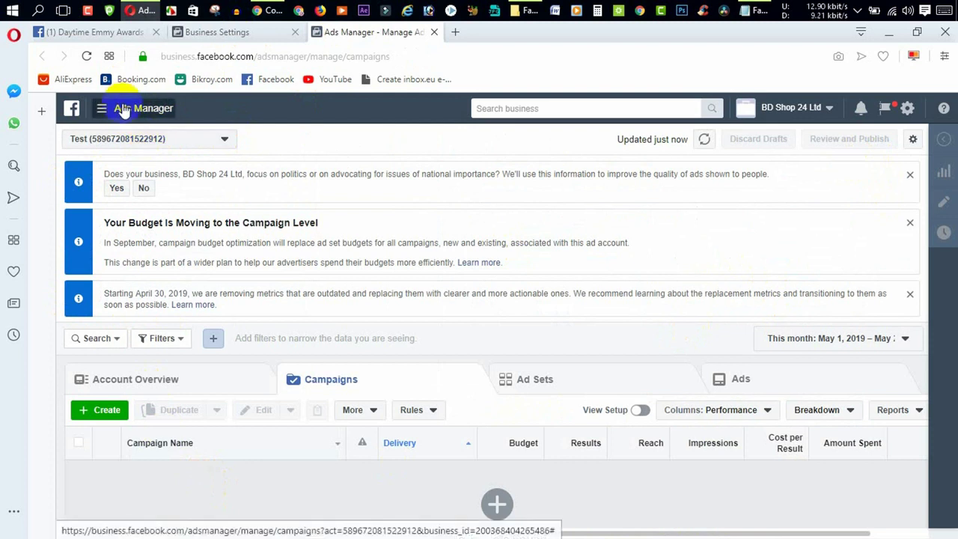
{"action": "left_click", "coordinate": [123, 108]}
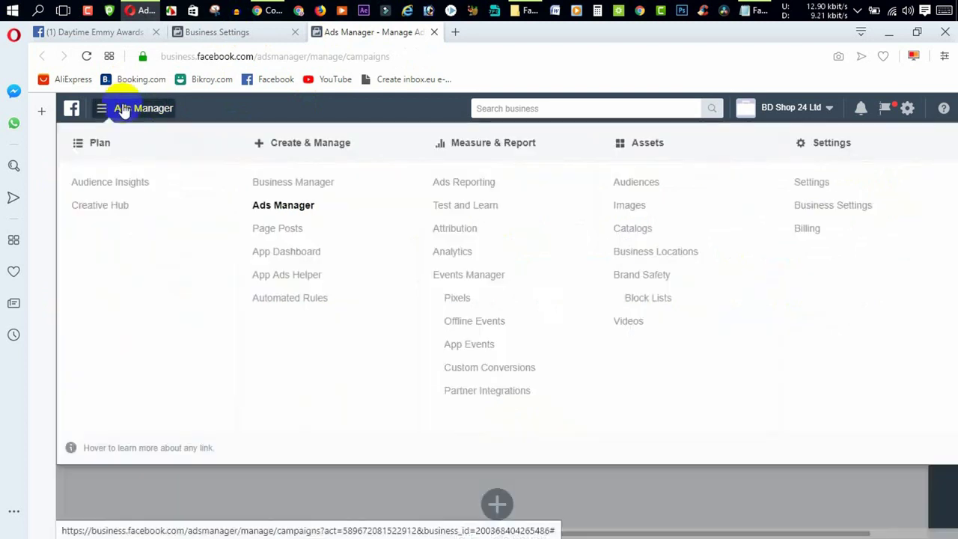
{"action": "left_click", "coordinate": [806, 231]}
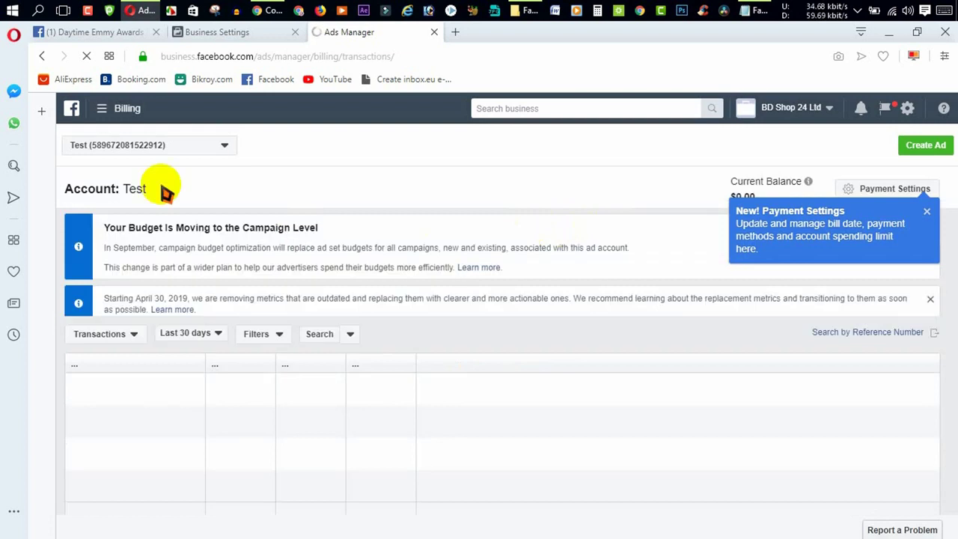
{"action": "left_click", "coordinate": [135, 154]}
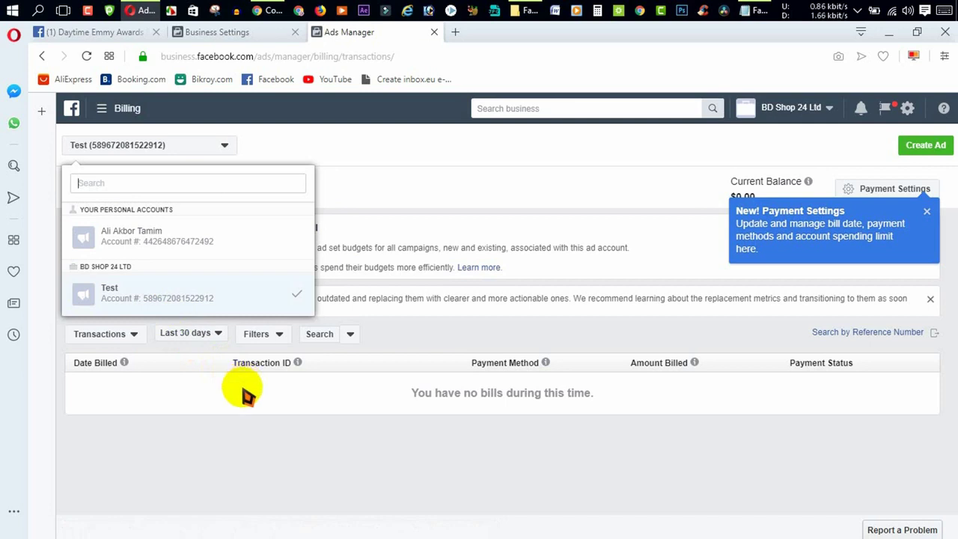
{"action": "left_click", "coordinate": [243, 391]}
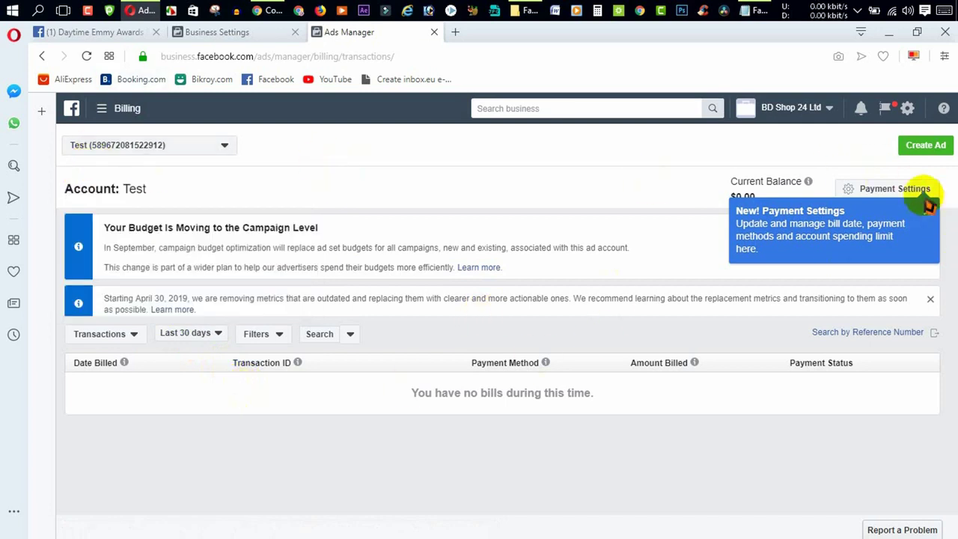
- Open the Test account's payment settings, examine the form for adding a payment method and cancel it
{"action": "left_click", "coordinate": [876, 190]}
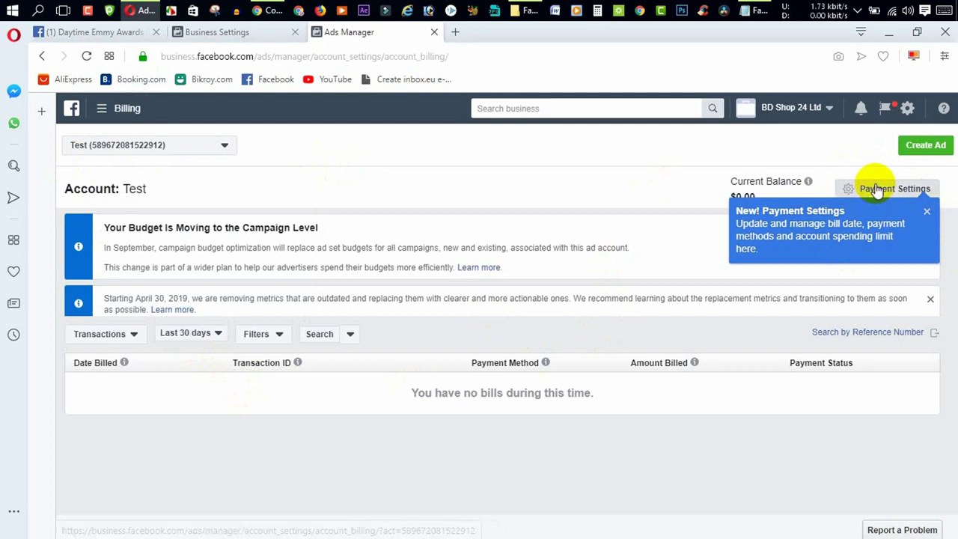
{"action": "left_click", "coordinate": [730, 336]}
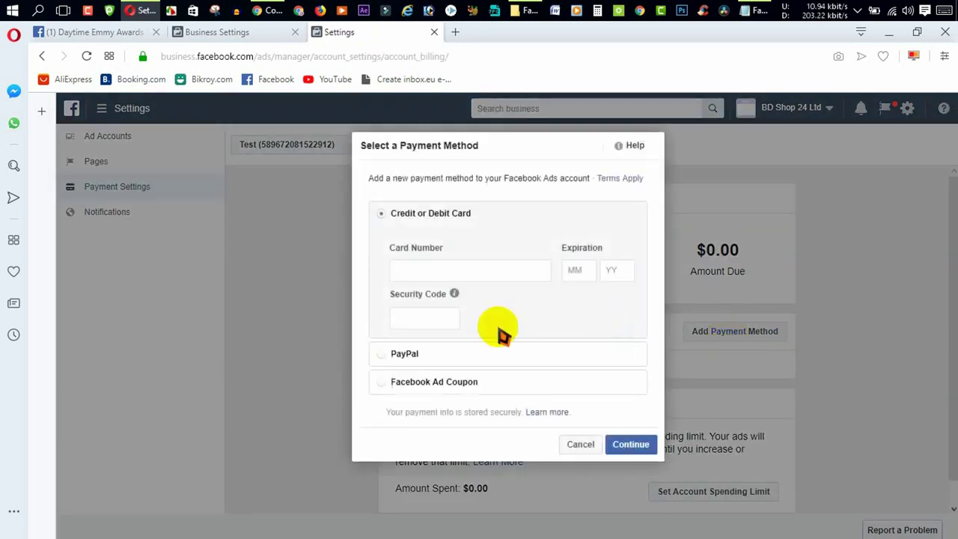
{"action": "left_click", "coordinate": [580, 444]}
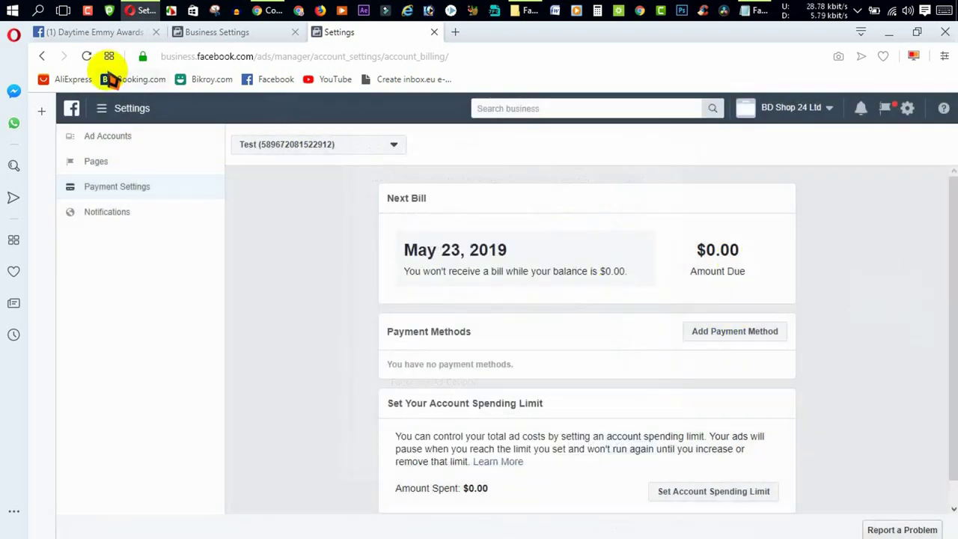
- Reload the Daytime Emmy Awards Live page and open the boost form for the HI EVERYONE post
{"action": "left_click", "coordinate": [81, 36]}
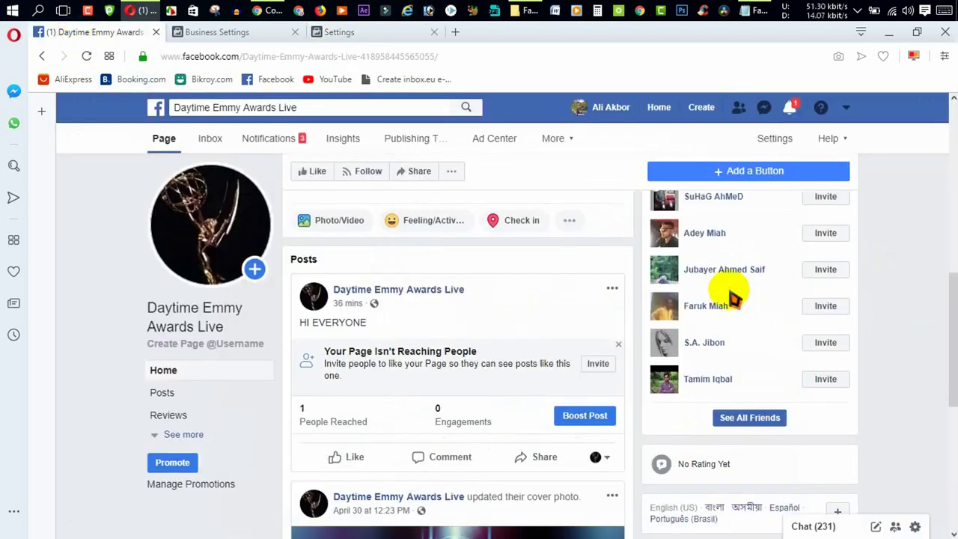
{"action": "left_click", "coordinate": [87, 57]}
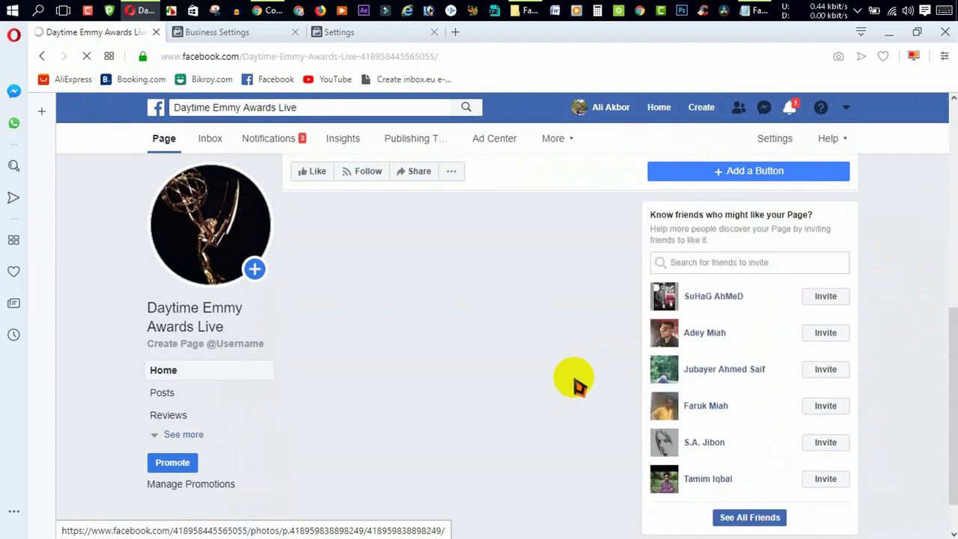
{"action": "left_click", "coordinate": [387, 34]}
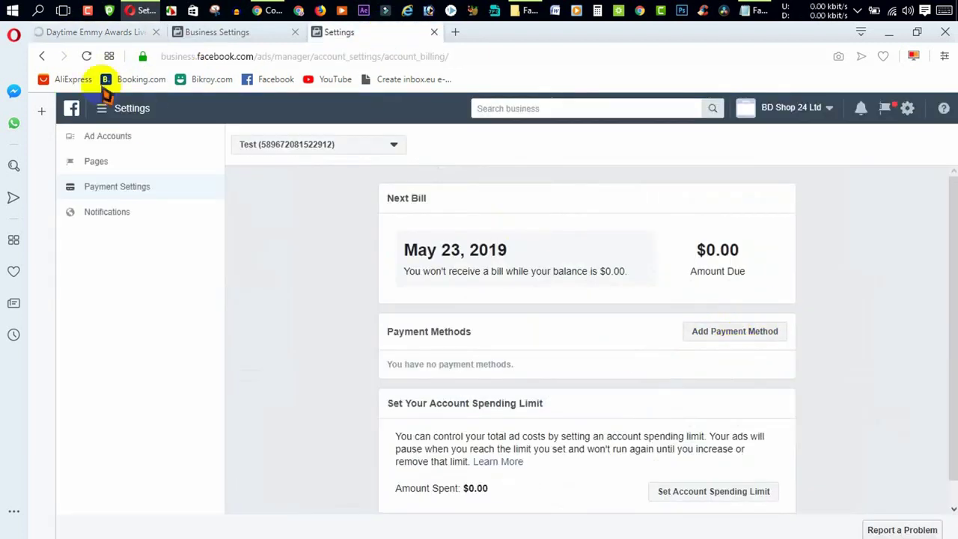
{"action": "left_click", "coordinate": [71, 32]}
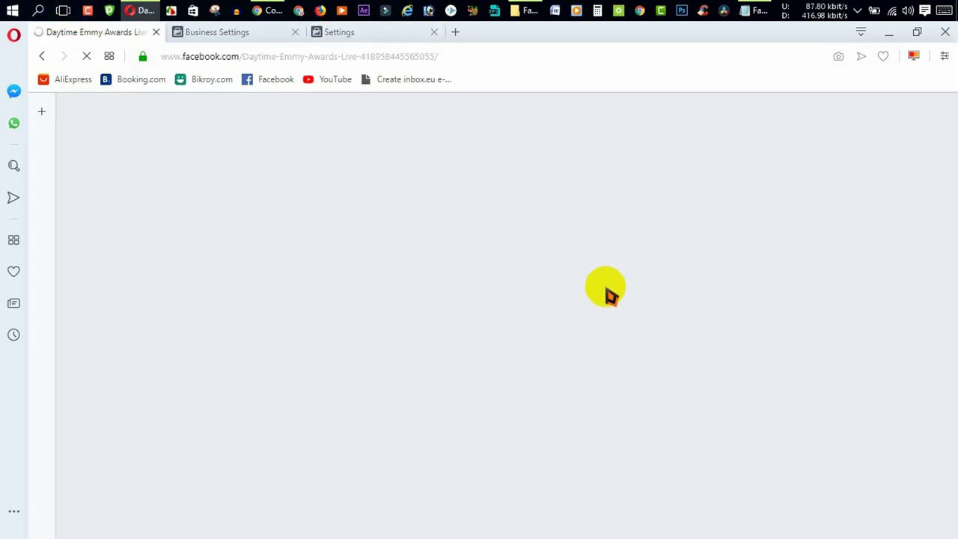
{"action": "scroll", "coordinate": [620, 391], "scroll_direction": "down", "scroll_amount": 5}
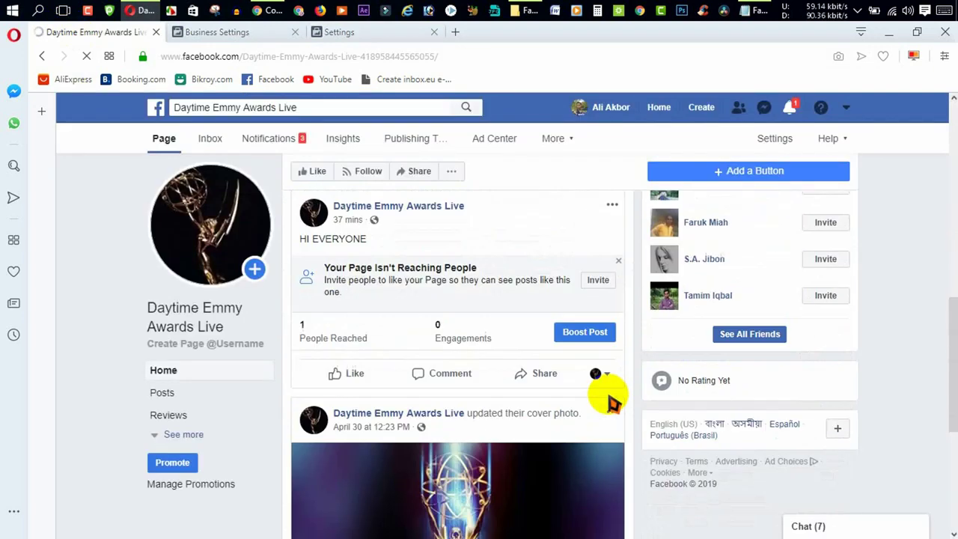
{"action": "left_click", "coordinate": [588, 333]}
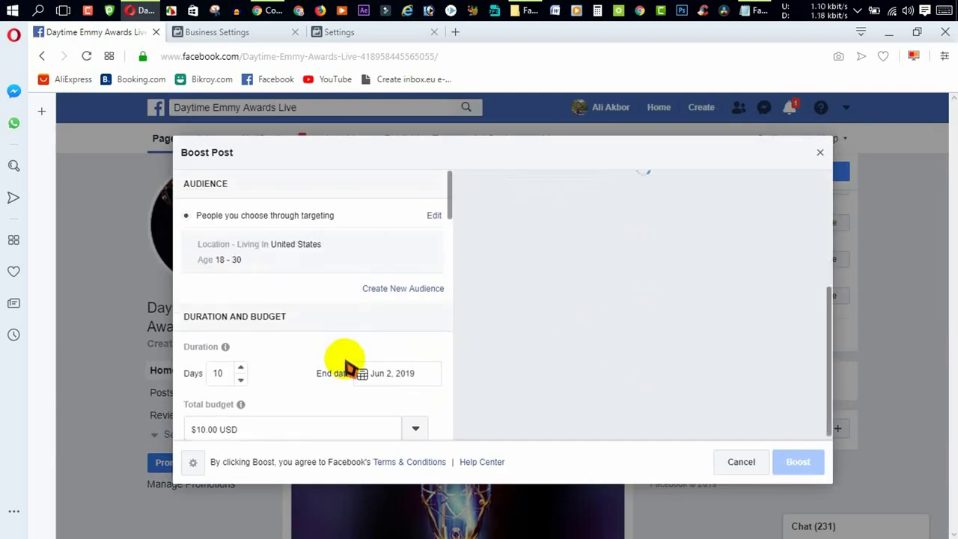
- Set the boost's payment account to the Test ad account
{"action": "scroll", "coordinate": [346, 369], "scroll_direction": "down", "scroll_amount": 4}
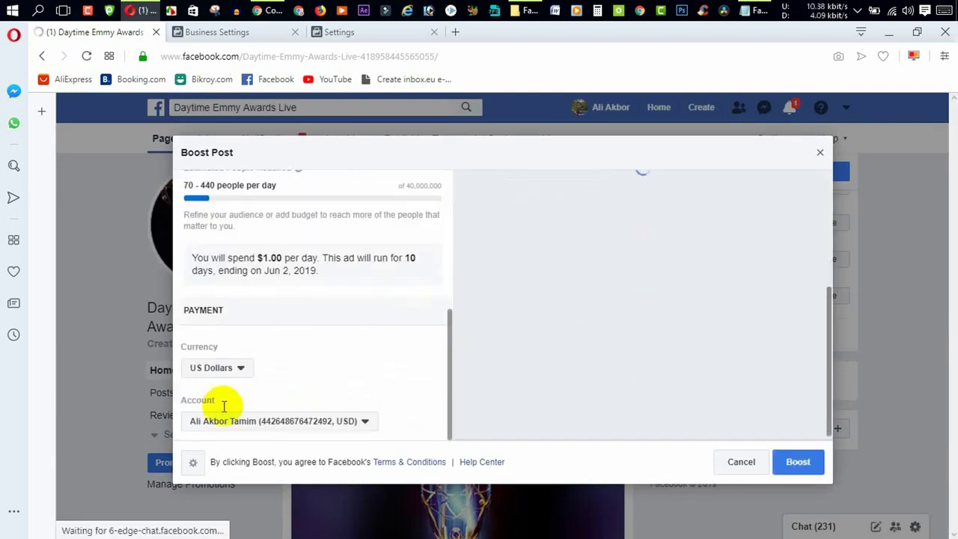
{"action": "left_click", "coordinate": [259, 423]}
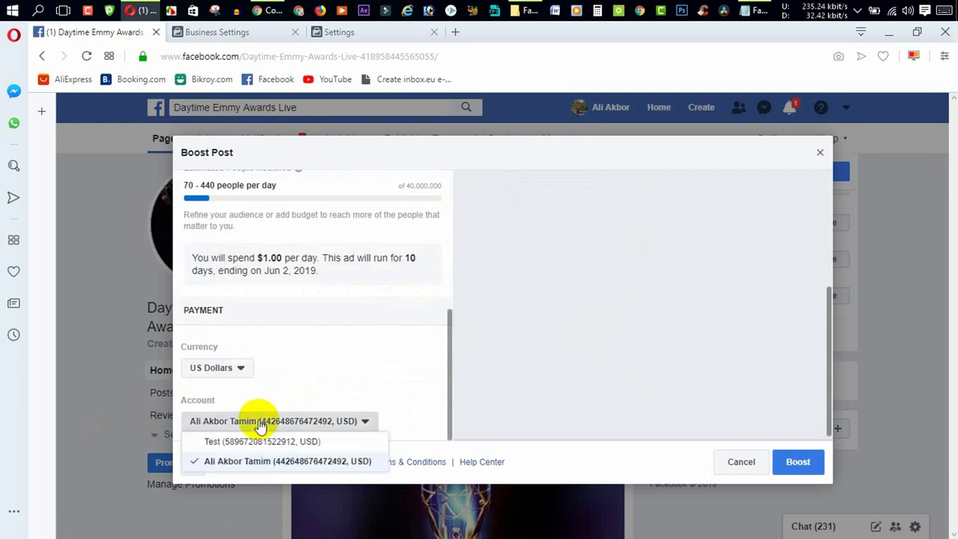
{"action": "left_click", "coordinate": [224, 443]}
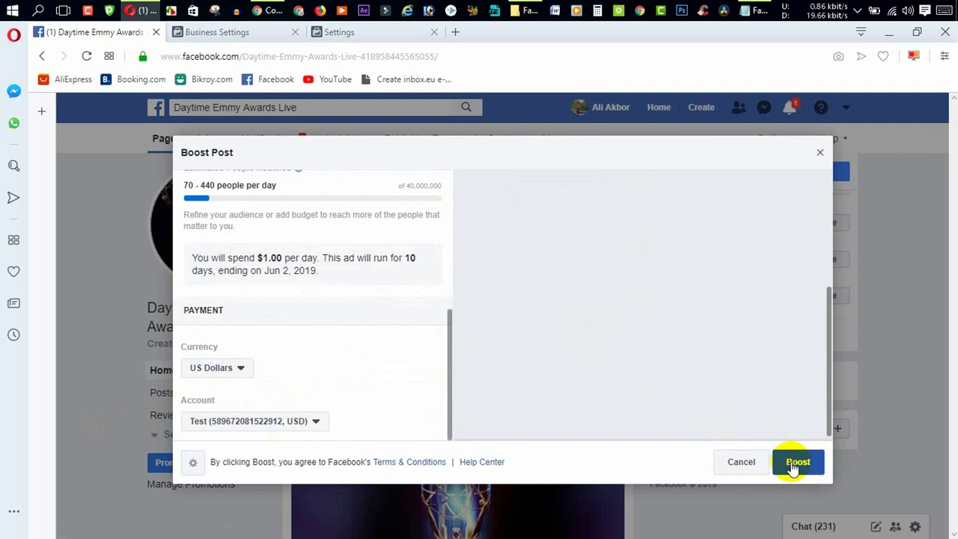
- Revisit the Test account's payment settings and the Business Settings, and return to the post's boost form
{"action": "left_click", "coordinate": [362, 33]}
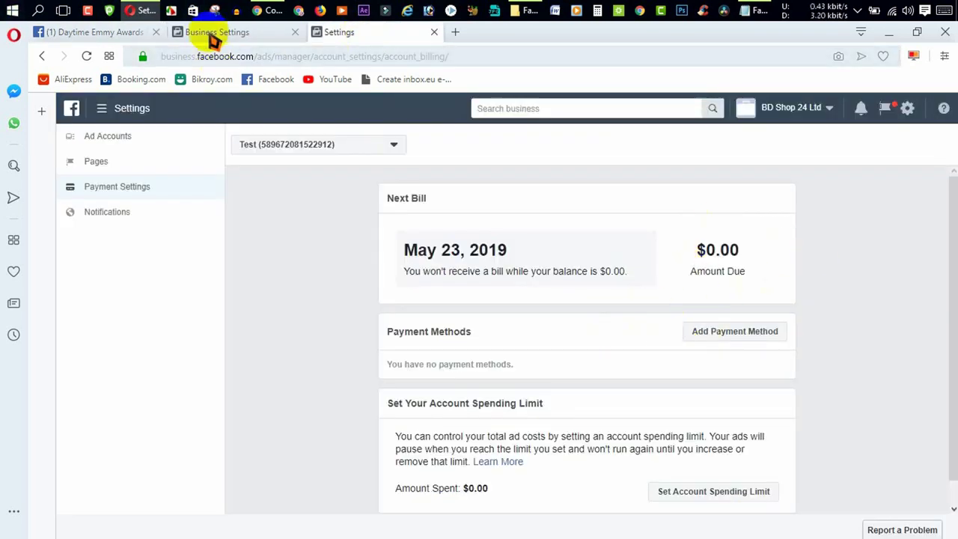
{"action": "left_click", "coordinate": [211, 34]}
{"action": "left_click", "coordinate": [142, 34]}
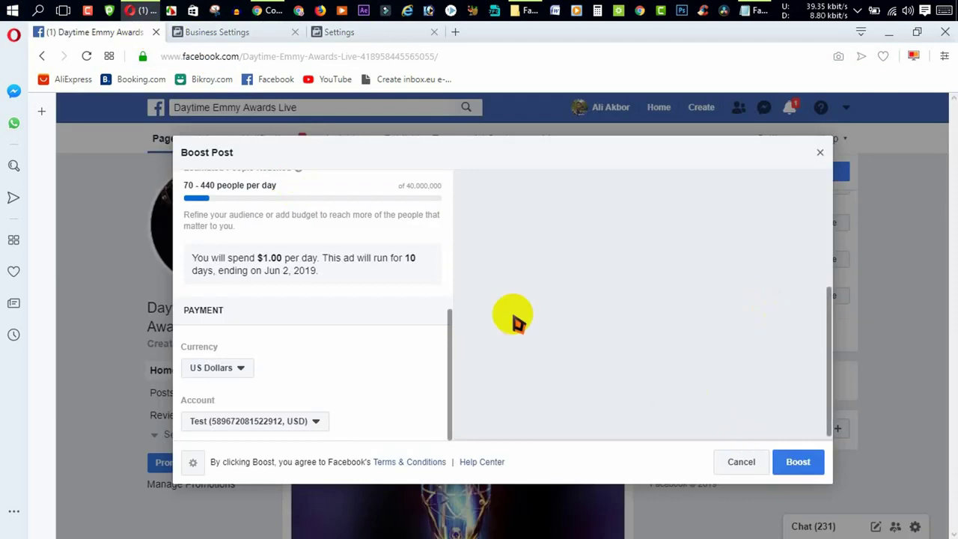